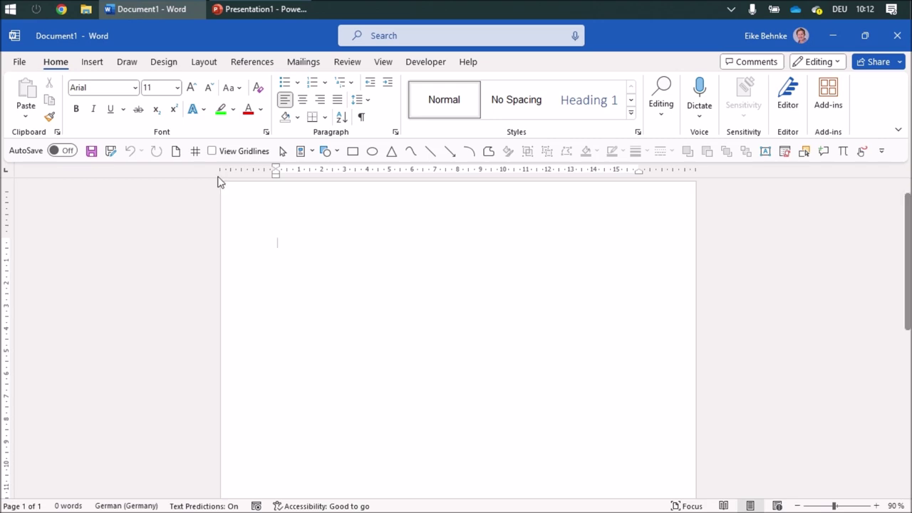
# Show the drawing gridlines across the blank page
pyautogui.click(211, 151)
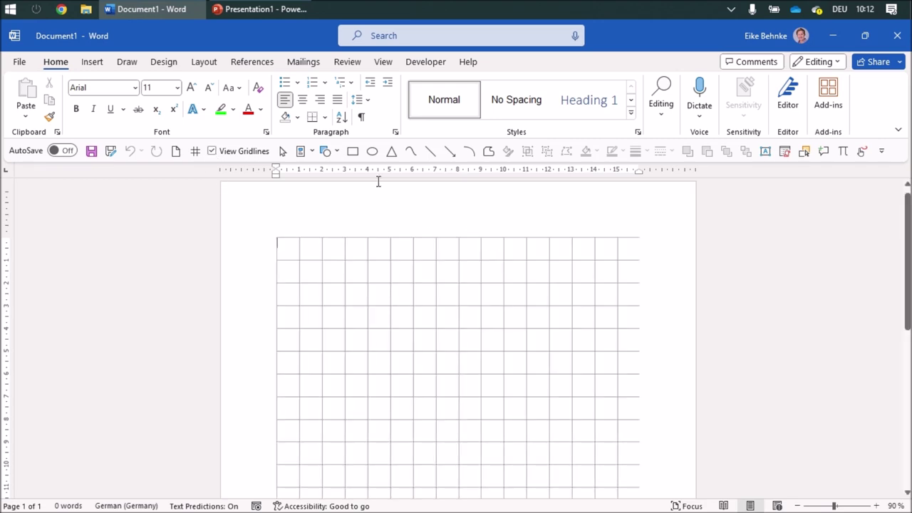
pyautogui.click(372, 154)
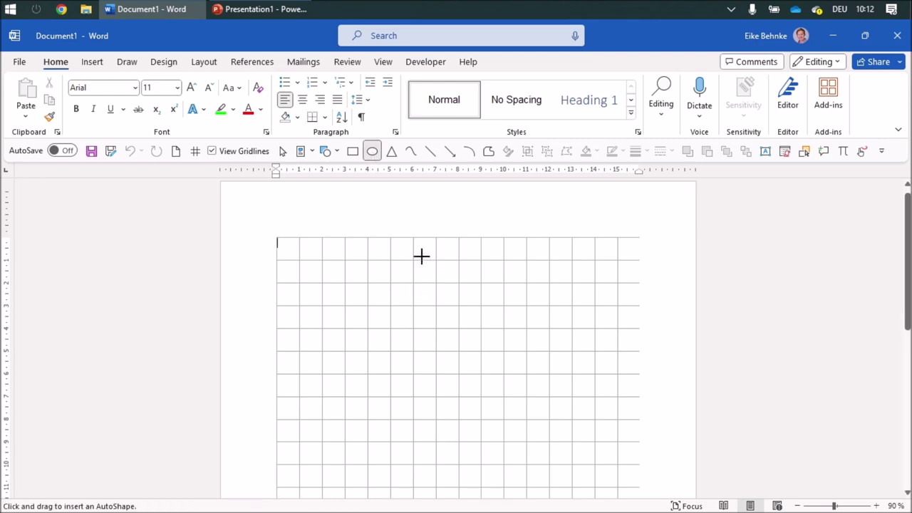
# Draw a small circle near the top of the grid, sized 0,05 cm by 0,05 cm
pyautogui.moveTo(420, 251); pyautogui.dragTo(430, 261)
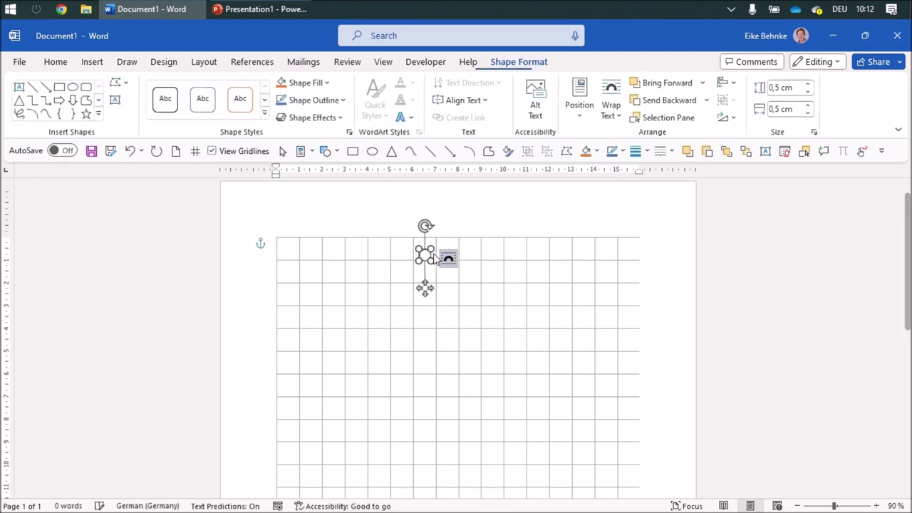
pyautogui.click(778, 88)
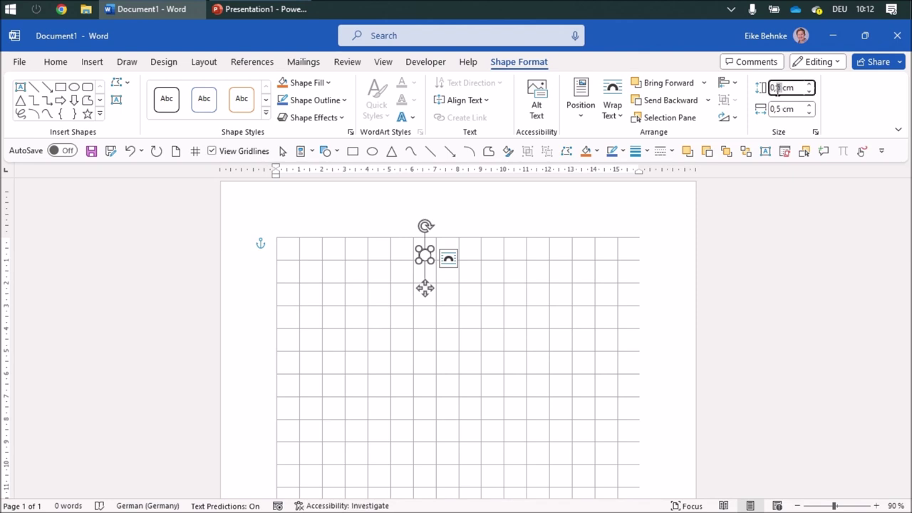
pyautogui.write('0')
pyautogui.click(775, 109)
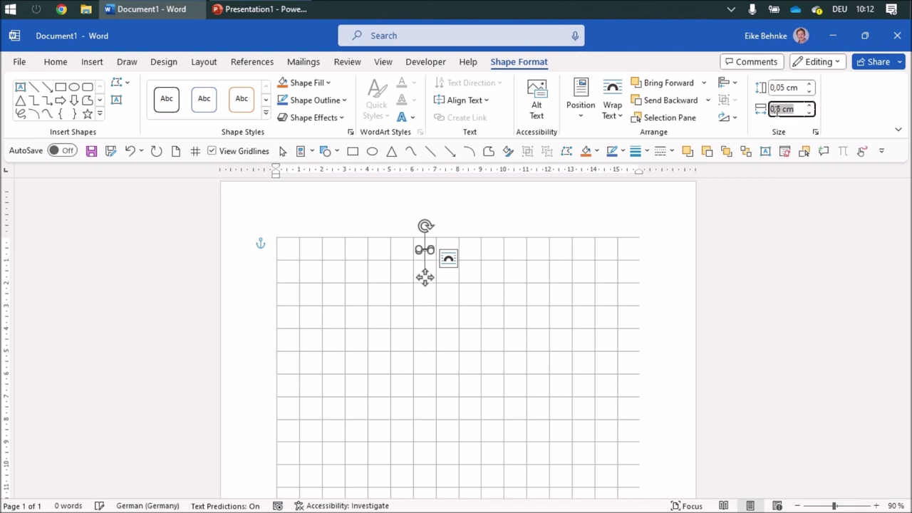
pyautogui.write('0')
pyautogui.press('Return')
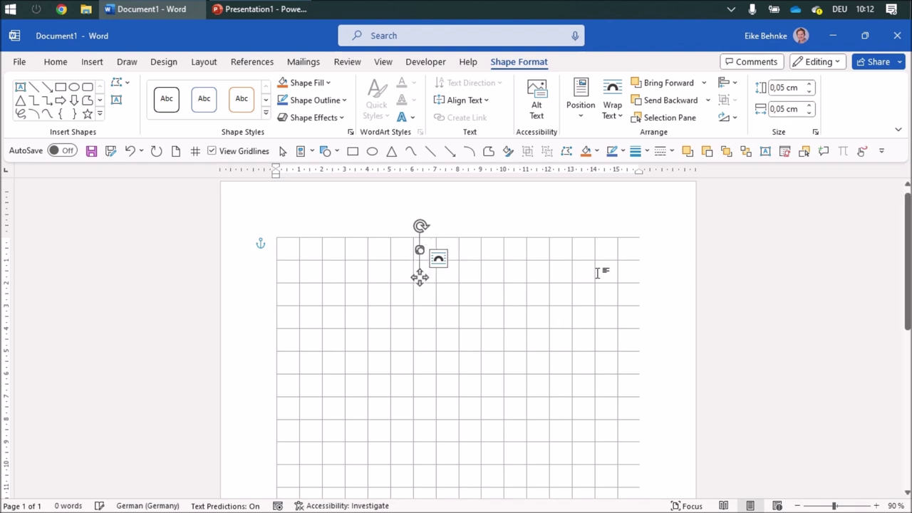
# Give the dot a gray fill and a gray outline
pyautogui.keyDown('ctrl'); pyautogui.scroll(4, 493, 374); pyautogui.keyUp('ctrl')
pyautogui.keyDown('ctrl'); pyautogui.scroll(13, 493, 374); pyautogui.keyUp('ctrl')
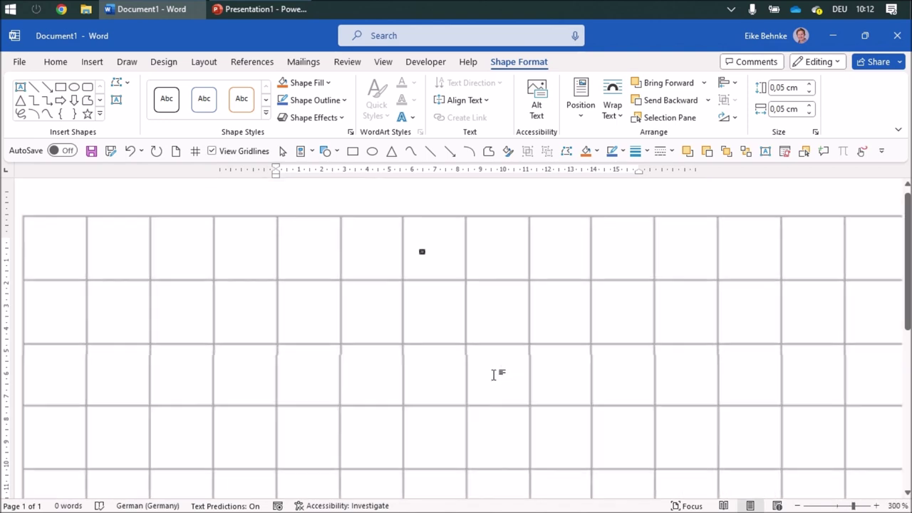
pyautogui.keyDown('ctrl'); pyautogui.scroll(9, 493, 373); pyautogui.keyUp('ctrl')
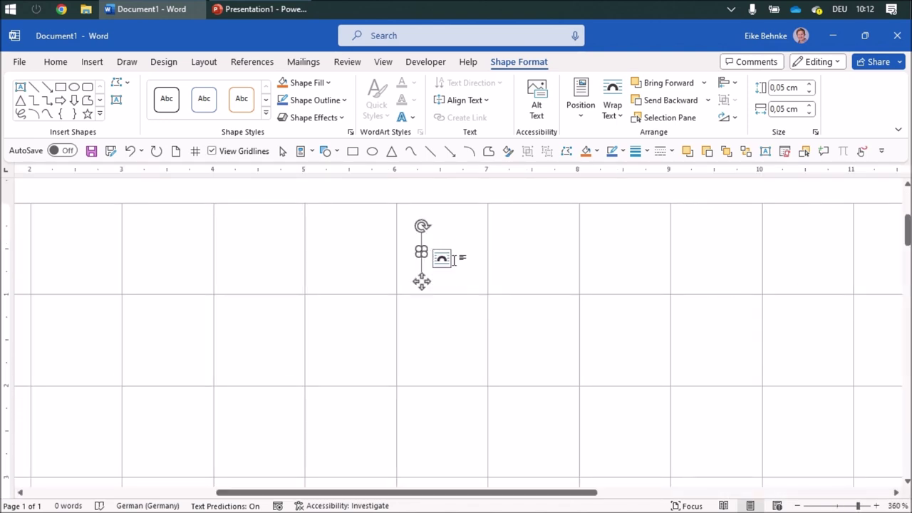
pyautogui.click(597, 151)
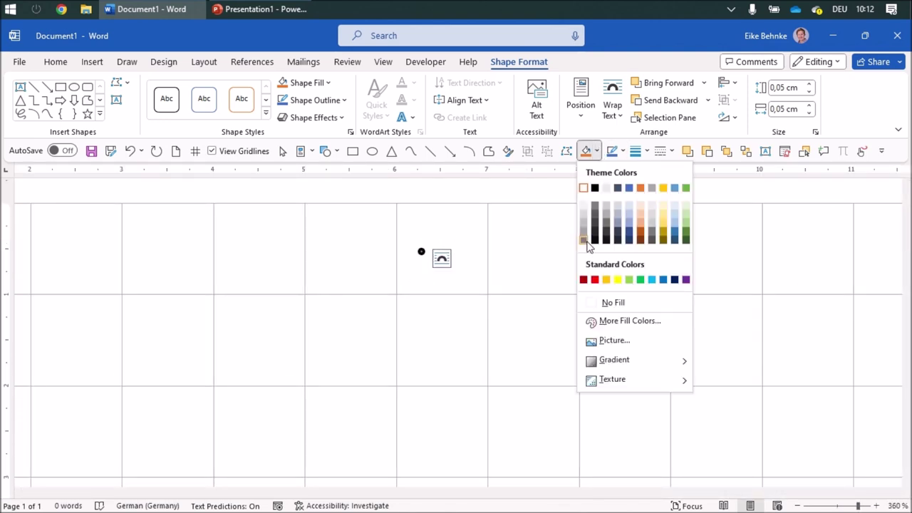
pyautogui.click(586, 247)
pyautogui.click(625, 152)
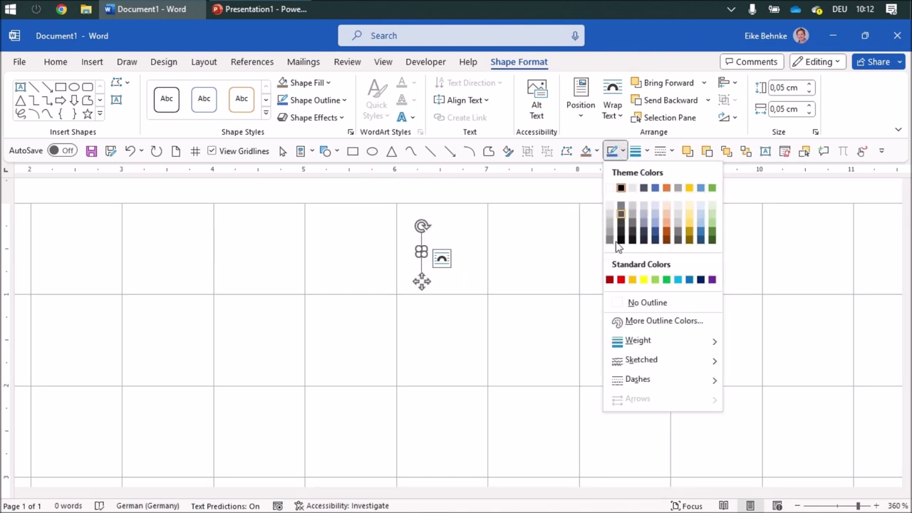
pyautogui.click(615, 245)
pyautogui.click(525, 266)
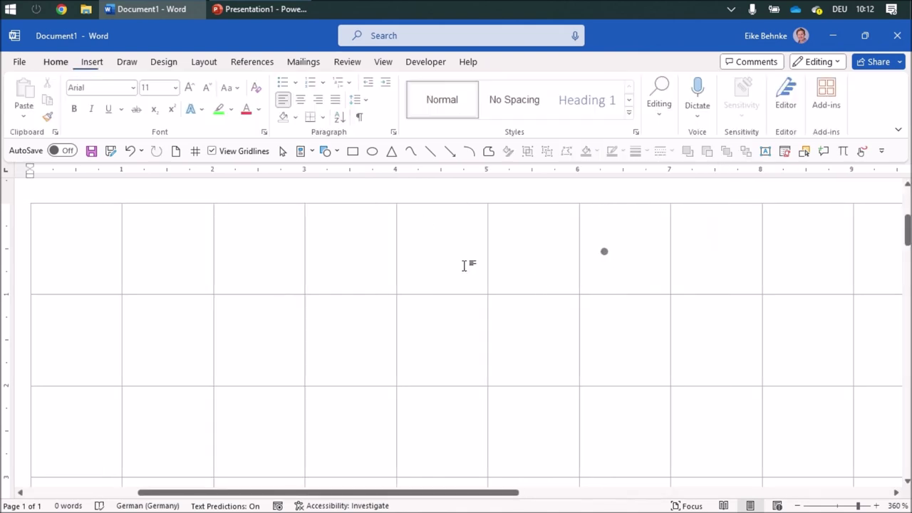
pyautogui.click(604, 253)
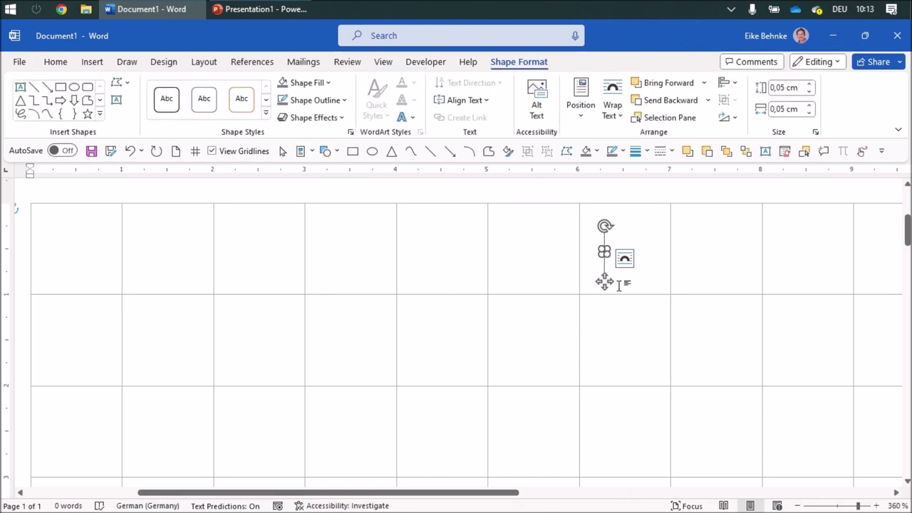
# Nudge the dot with Ctrl+arrow keys onto the gridline crossing, then deselect it
pyautogui.hotkey('ctrl', 'Left')
pyautogui.hotkey('ctrl', 'Left')
pyautogui.hotkey('ctrl', 'Left')
pyautogui.hotkey('ctrl', 'Left')
pyautogui.hotkey('ctrl', 'Left')
pyautogui.hotkey('ctrl', 'Left')
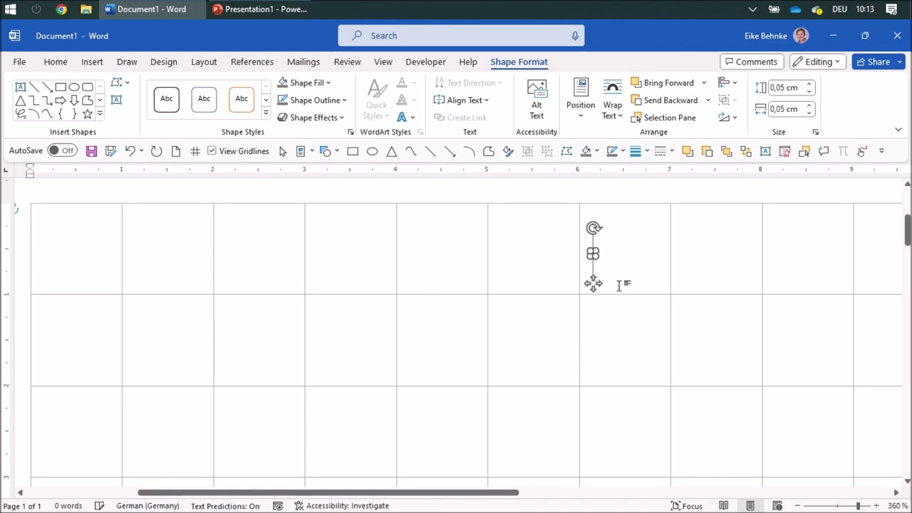
pyautogui.hotkey('ctrl', 'Down')
pyautogui.hotkey('ctrl', 'Down')
pyautogui.hotkey('ctrl', 'Down')
pyautogui.hotkey('ctrl', 'Down')
pyautogui.hotkey('ctrl', 'Down')
pyautogui.hotkey('ctrl', 'Down')
pyautogui.hotkey('ctrl', 'Down')
pyautogui.hotkey('ctrl', 'Down')
pyautogui.hotkey('ctrl', 'Down')
pyautogui.hotkey('ctrl', 'Down')
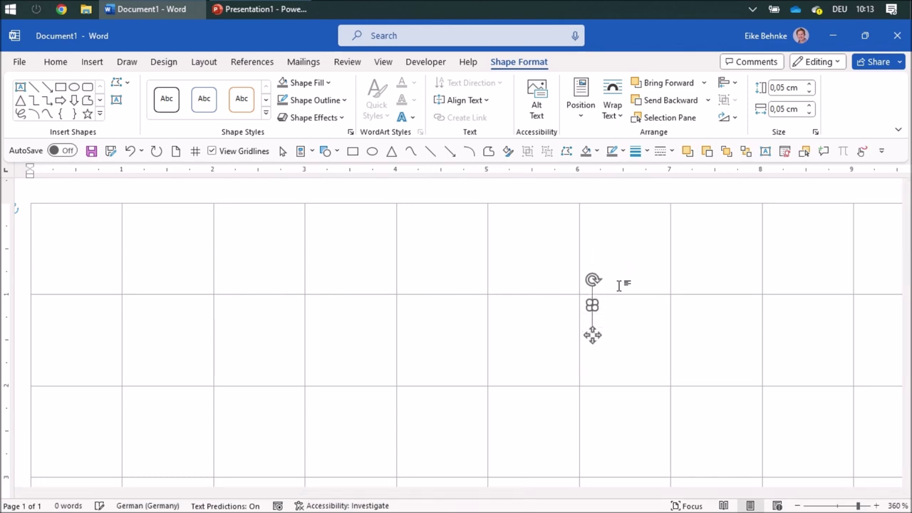
pyautogui.hotkey('ctrl', 'Left')
pyautogui.hotkey('ctrl', 'Left')
pyautogui.hotkey('ctrl', 'Left')
pyautogui.hotkey('ctrl', 'Left')
pyautogui.hotkey('ctrl', 'Left')
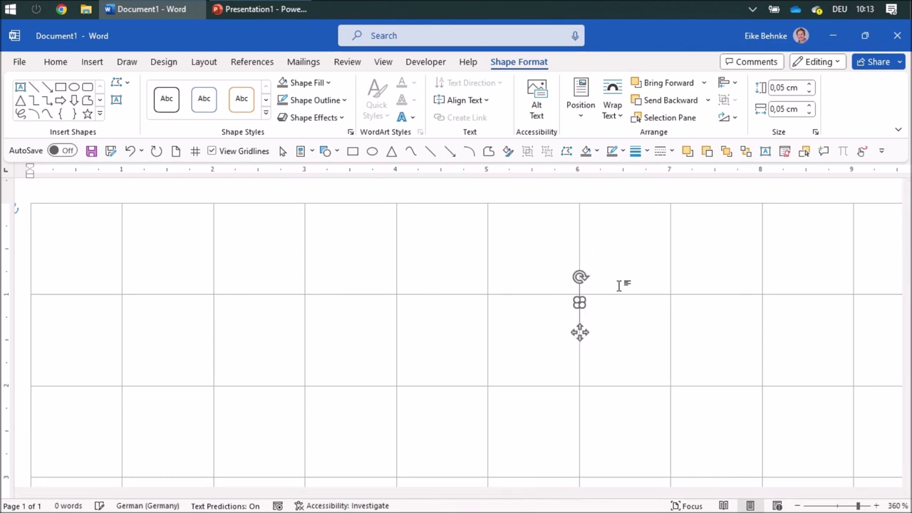
pyautogui.hotkey('ctrl', 'Up')
pyautogui.hotkey('ctrl', 'Up')
pyautogui.hotkey('ctrl', 'Up')
pyautogui.hotkey('ctrl', 'Up')
pyautogui.hotkey('ctrl', 'Up')
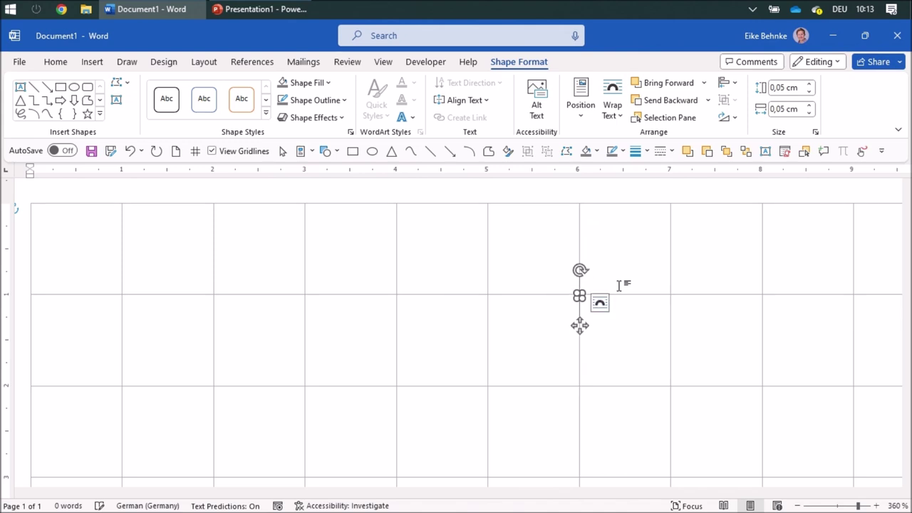
pyautogui.press('Escape')
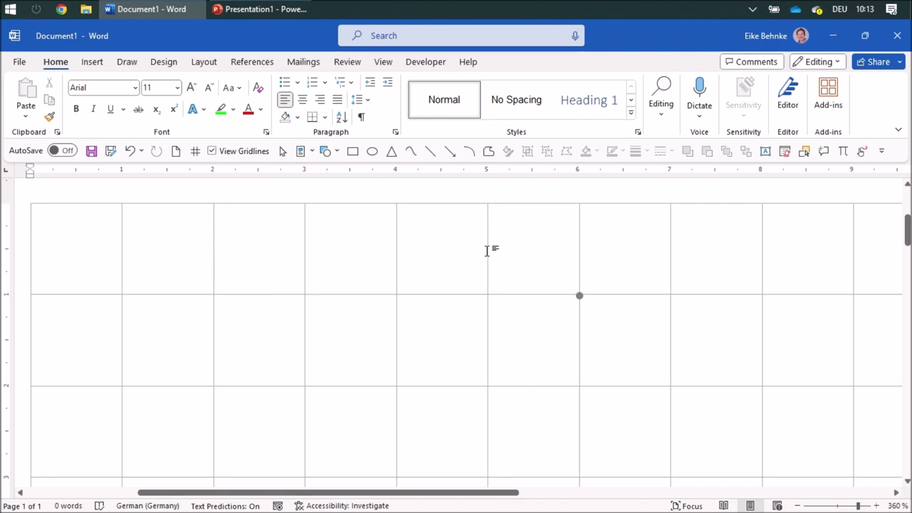
# Save the page to the Desktop as 'dot grid' in Word 97-2003 Document format
pyautogui.click(112, 151)
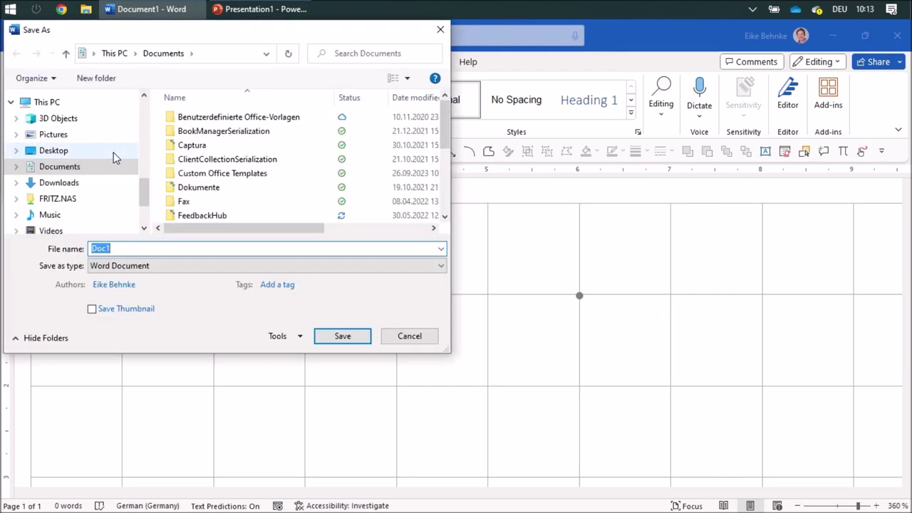
pyautogui.click(69, 155)
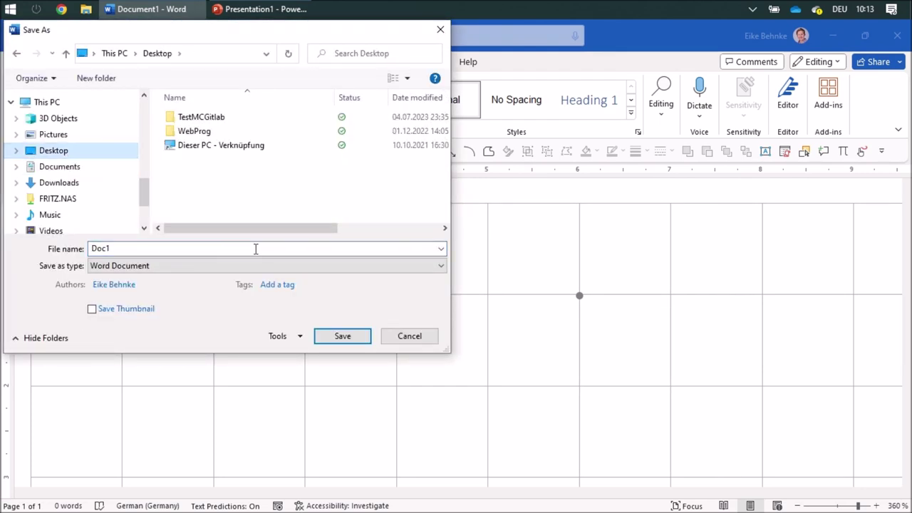
pyautogui.click(172, 271)
pyautogui.click(142, 254)
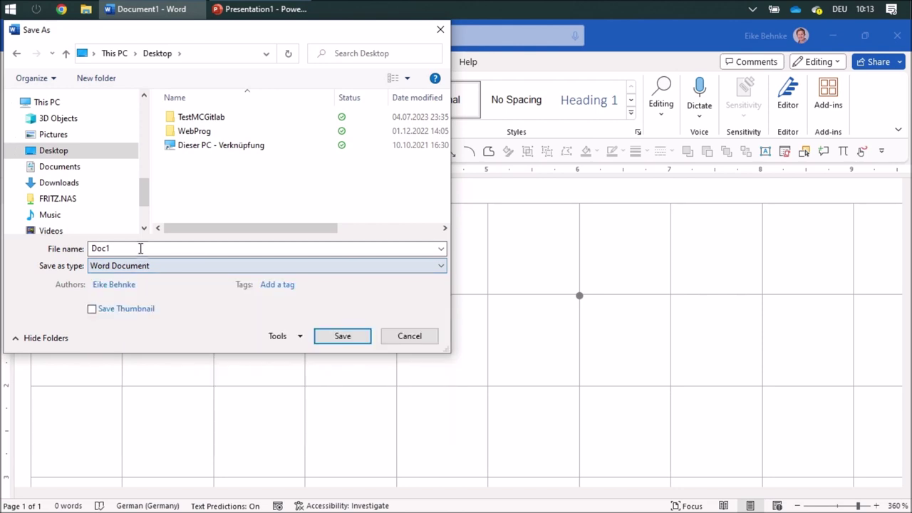
pyautogui.write('dot grid')
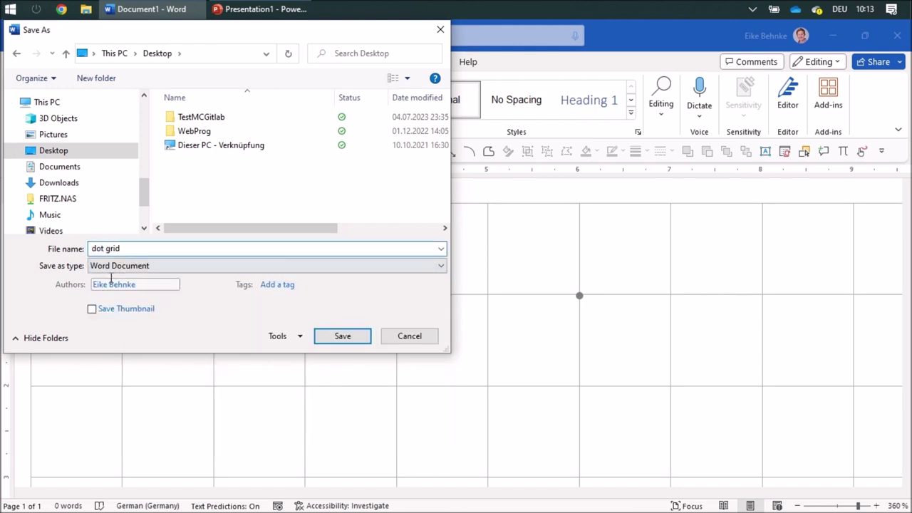
pyautogui.click(135, 268)
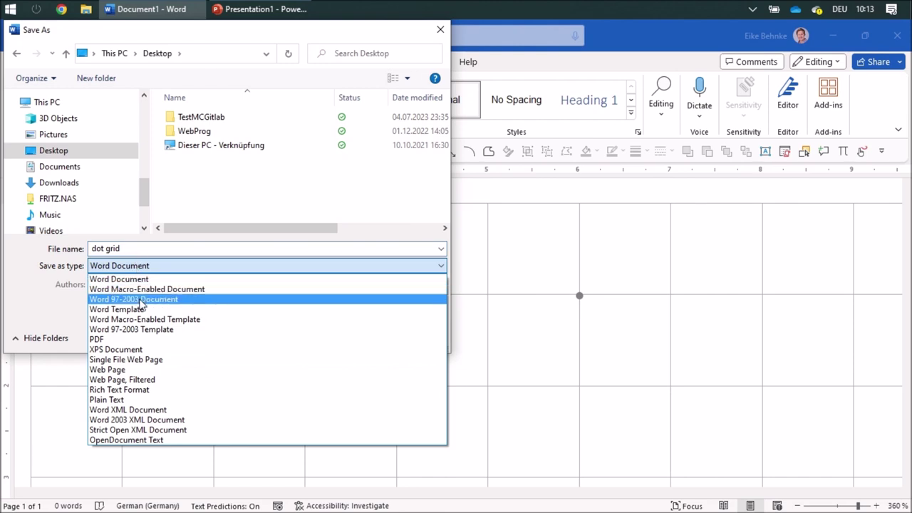
pyautogui.click(141, 300)
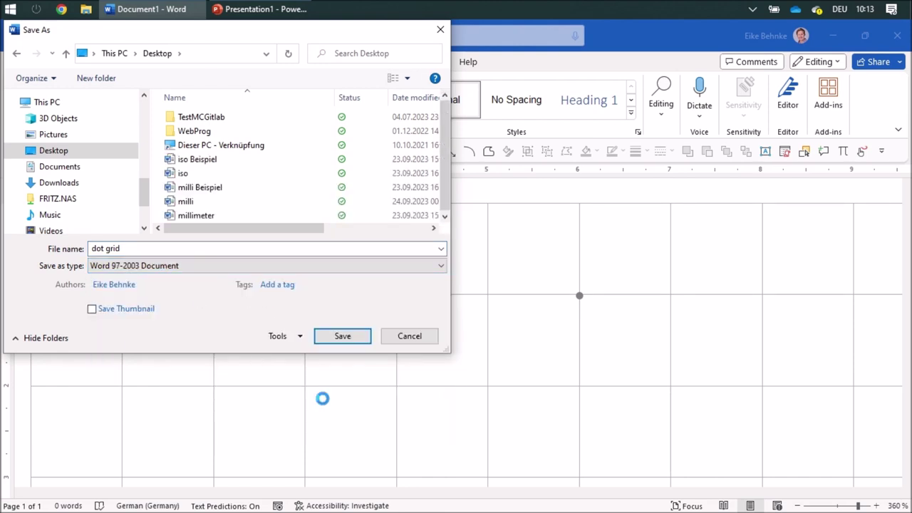
pyautogui.click(344, 339)
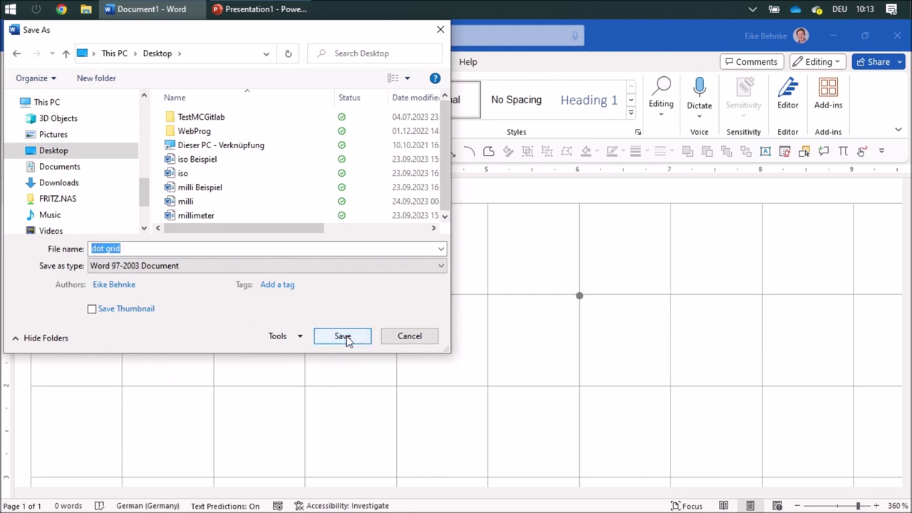
pyautogui.click(347, 335)
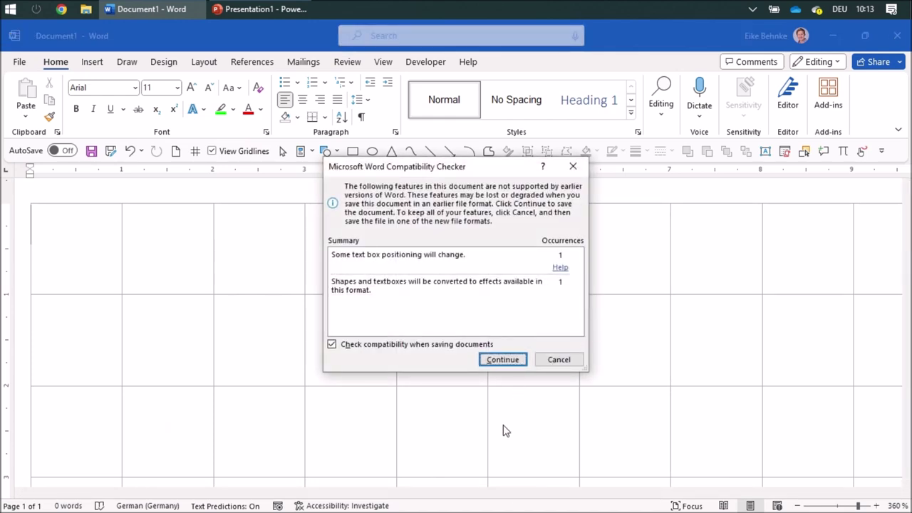
# Accept the compatibility warning to finish saving, then check the gray dot's position
pyautogui.click(504, 360)
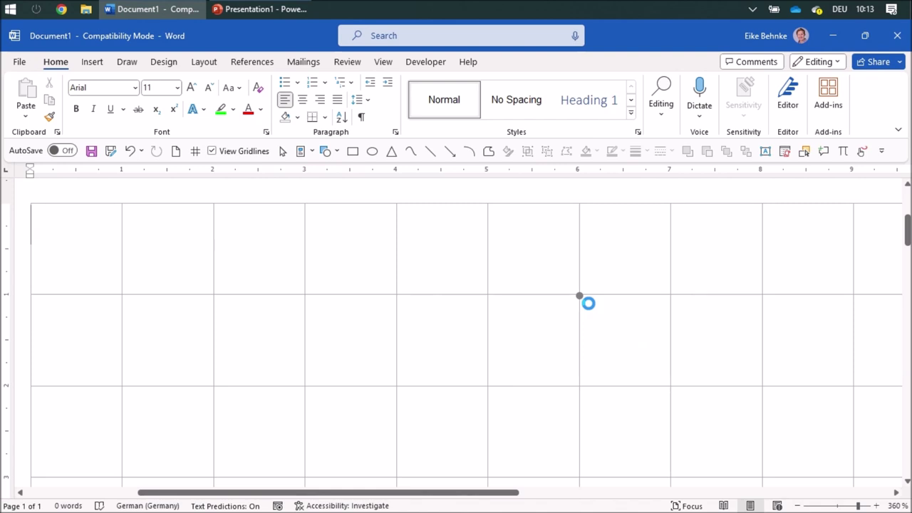
pyautogui.click(579, 295)
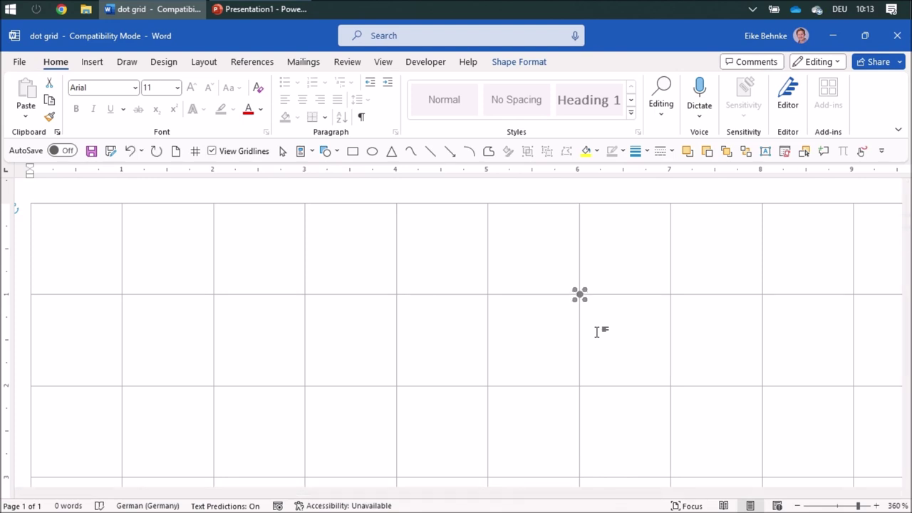
pyautogui.click(610, 313)
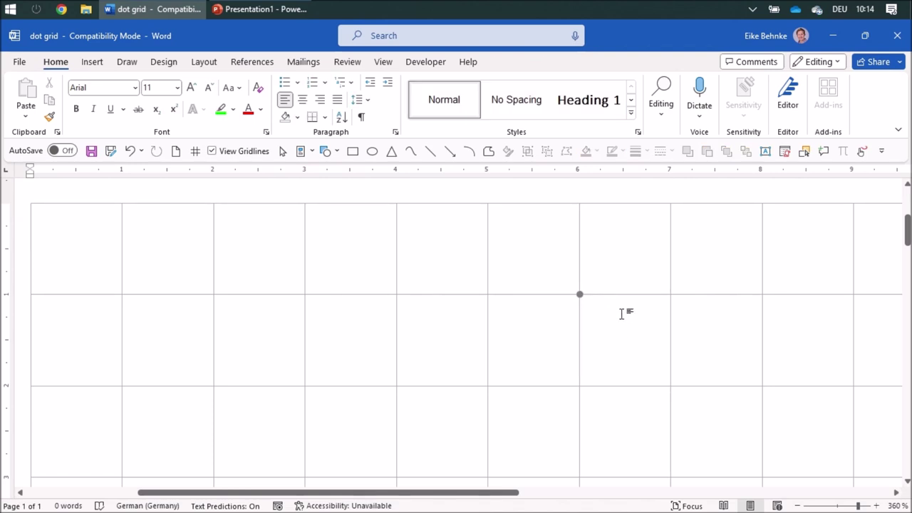
pyautogui.click(352, 151)
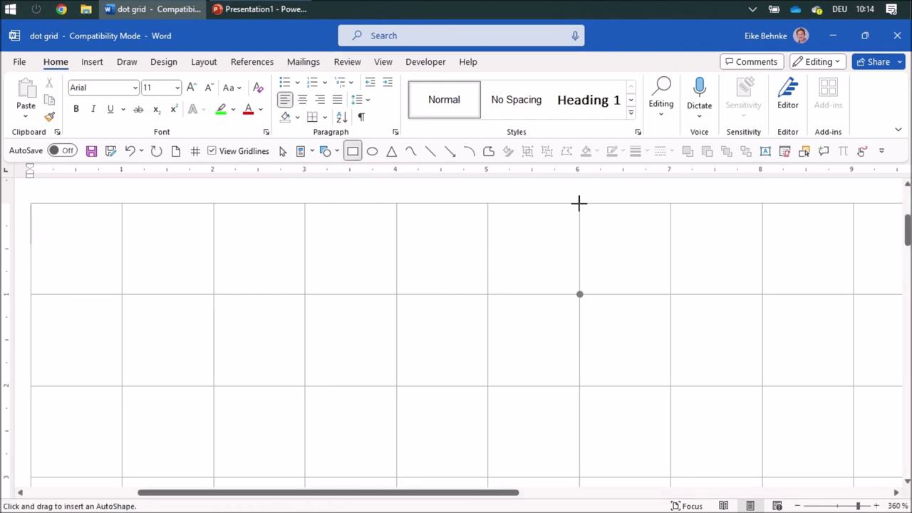
# Draw a 1 cm by 1 cm square with its lower-left corner on the gray dot
pyautogui.moveTo(579, 203); pyautogui.dragTo(674, 292)
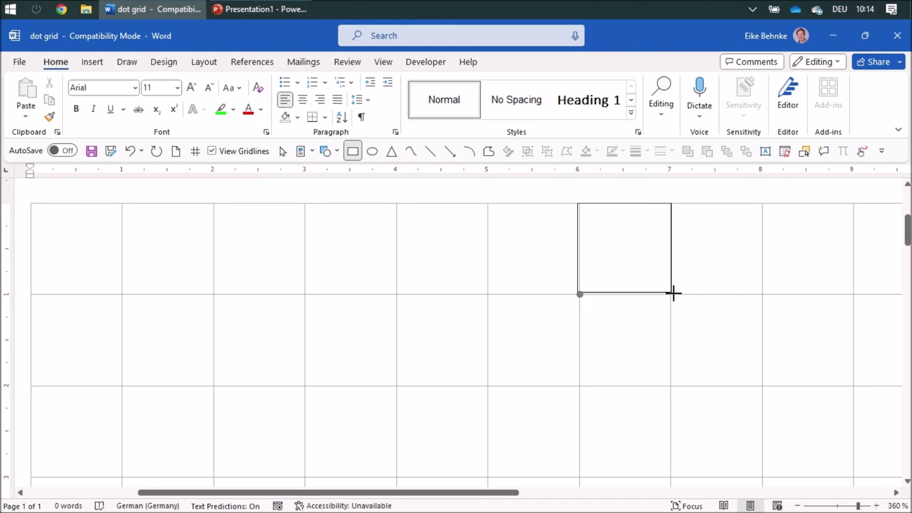
pyautogui.moveTo(673, 292); pyautogui.dragTo(673, 295)
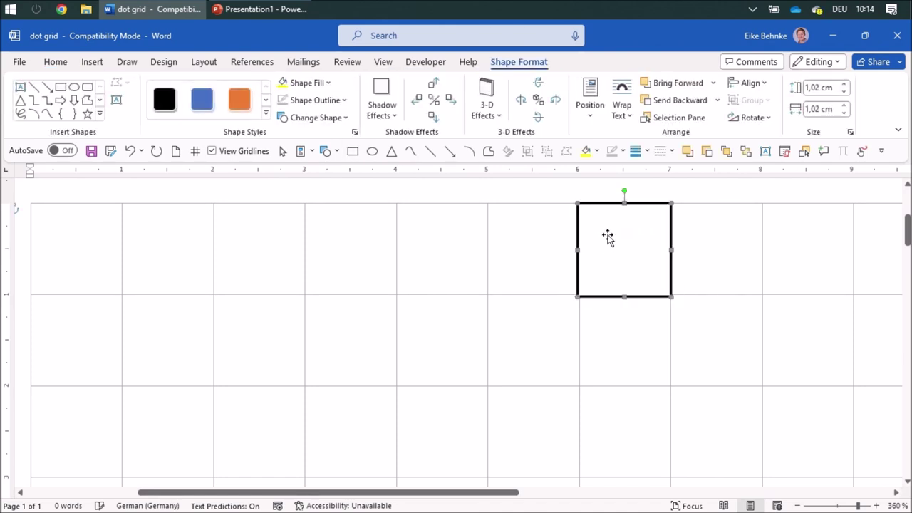
pyautogui.click(843, 91)
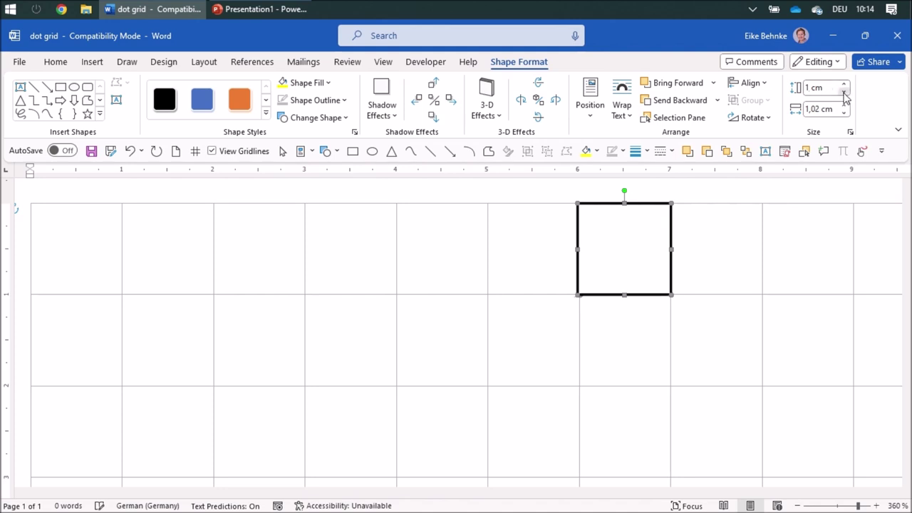
pyautogui.click(843, 113)
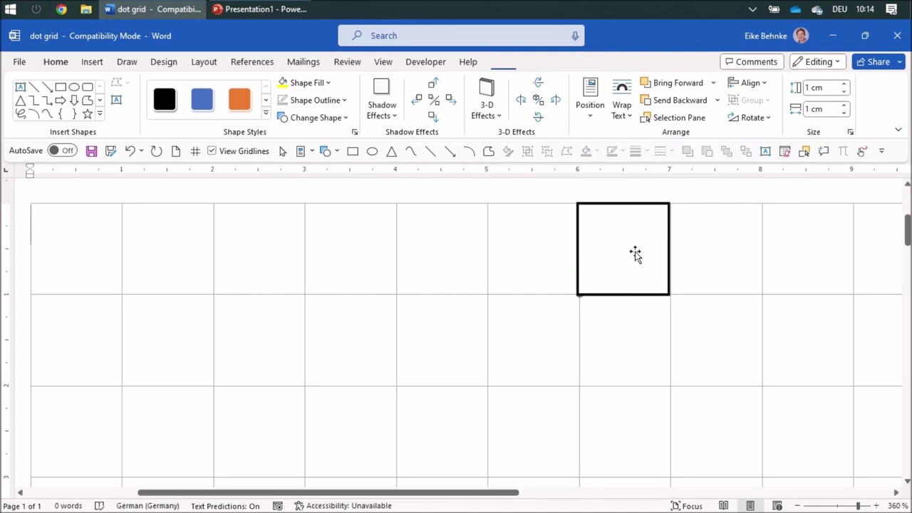
pyautogui.moveTo(634, 254)
pyautogui.mouseDown()
pyautogui.moveTo(696, 261)
pyautogui.moveTo(630, 257)
pyautogui.mouseUp()
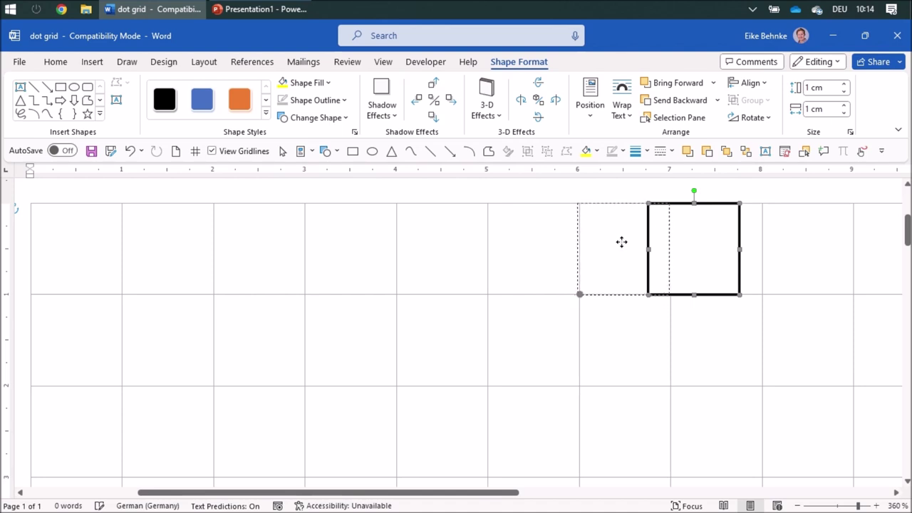
pyautogui.moveTo(626, 260); pyautogui.dragTo(621, 243)
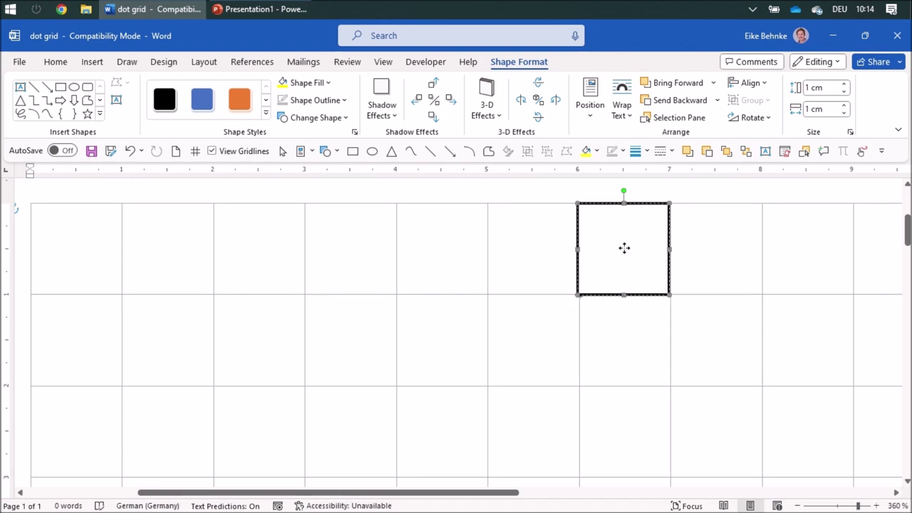
pyautogui.click(712, 262)
pyautogui.click(671, 266)
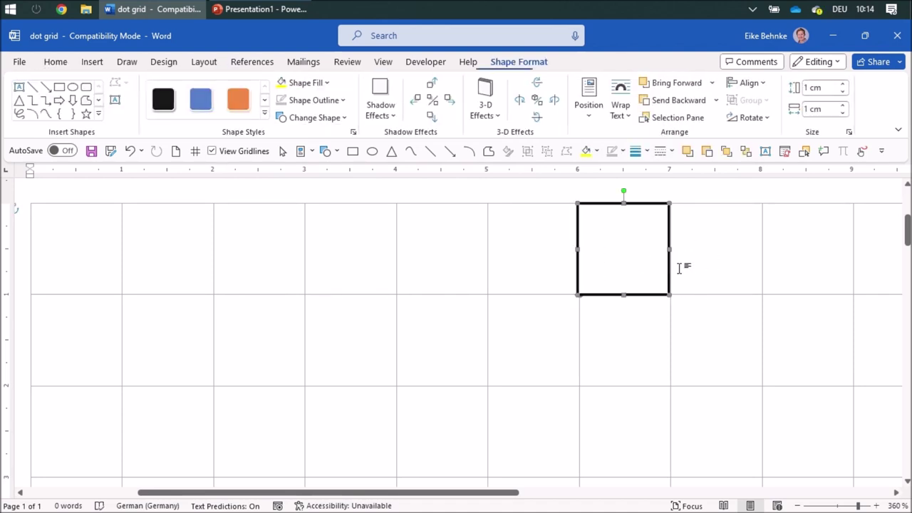
pyautogui.press('Right')
pyautogui.press('Left')
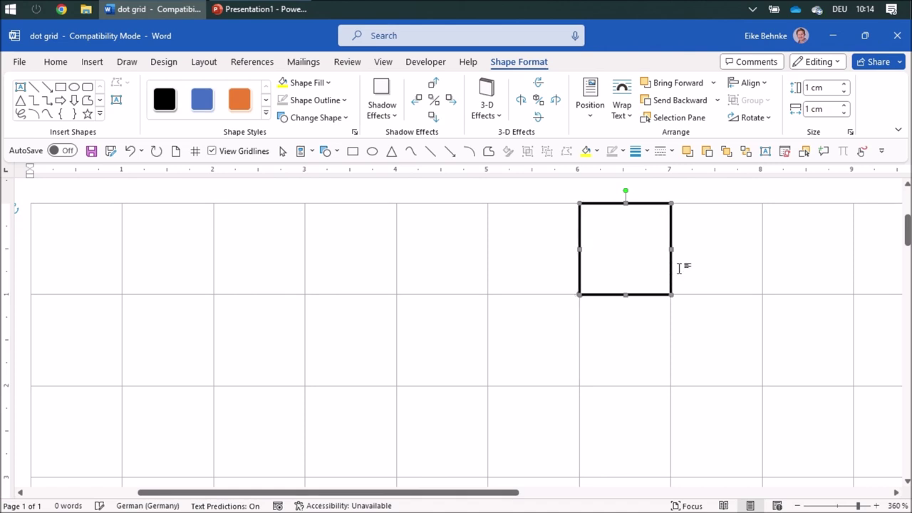
pyautogui.click(704, 269)
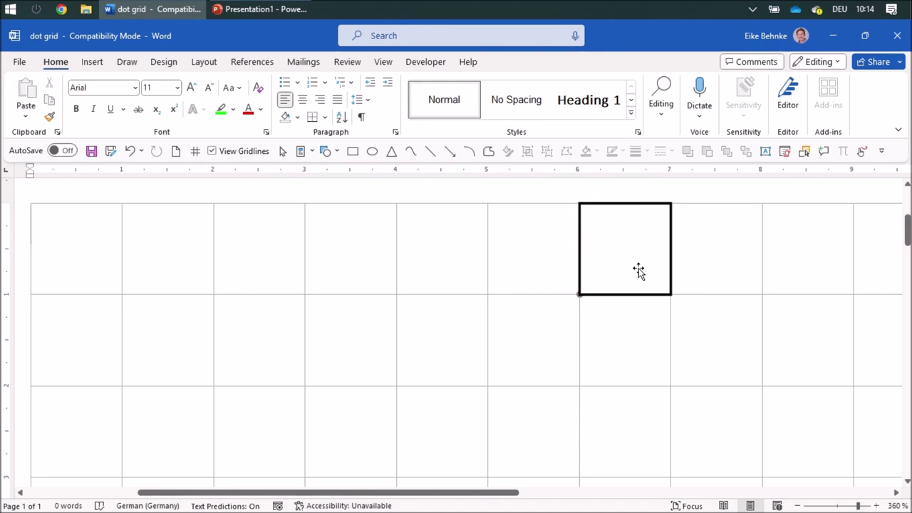
# Recheck the square's placement with a nudge and bring up its Shape Fill colours
pyautogui.click(638, 270)
pyautogui.press('Down')
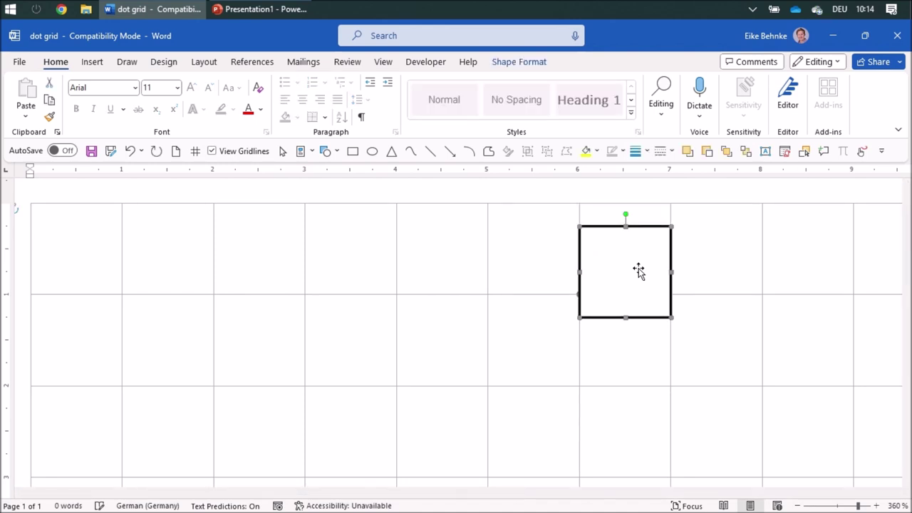
pyautogui.press('Up')
pyautogui.click(728, 270)
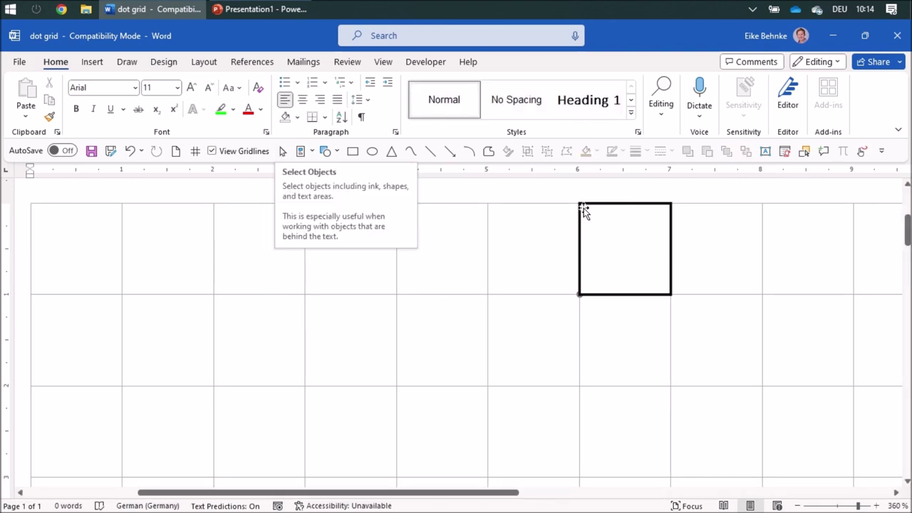
pyautogui.click(630, 253)
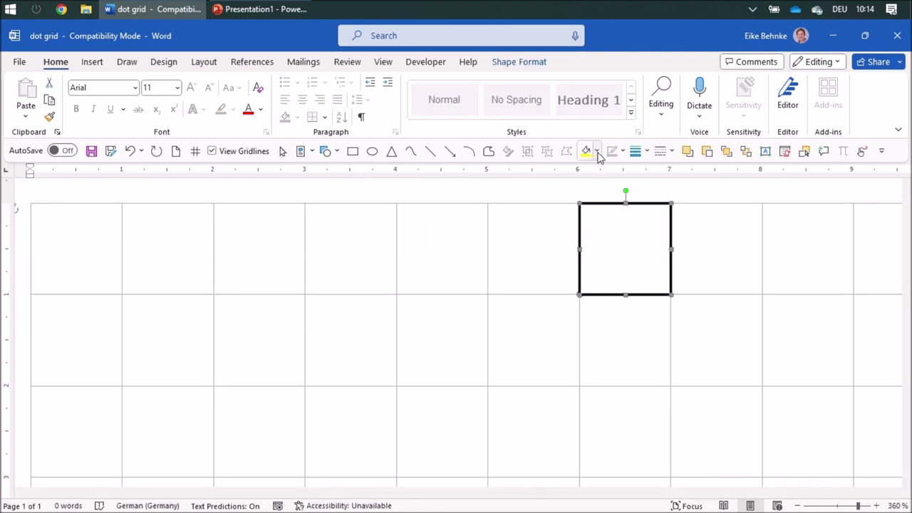
pyautogui.click(596, 150)
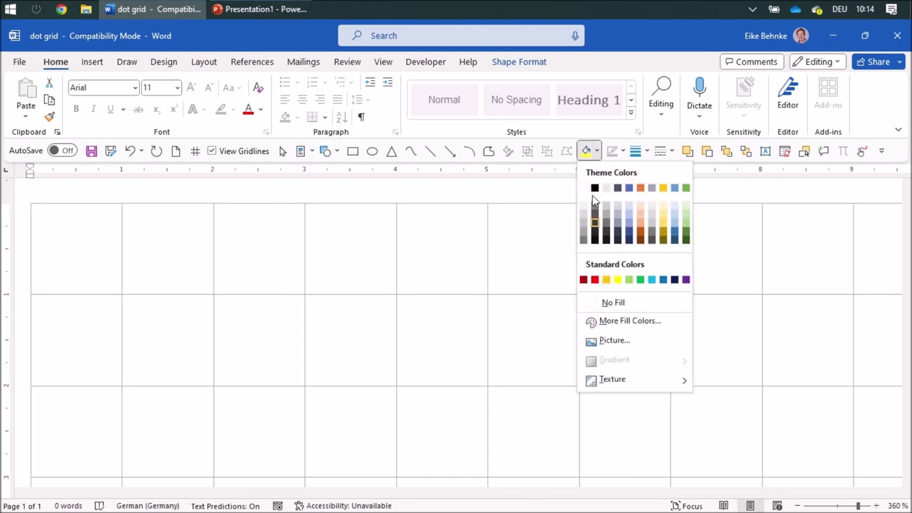
# Fill the square white and set its line colour to No Color via Format AutoShape
pyautogui.click(584, 187)
pyautogui.click(737, 271)
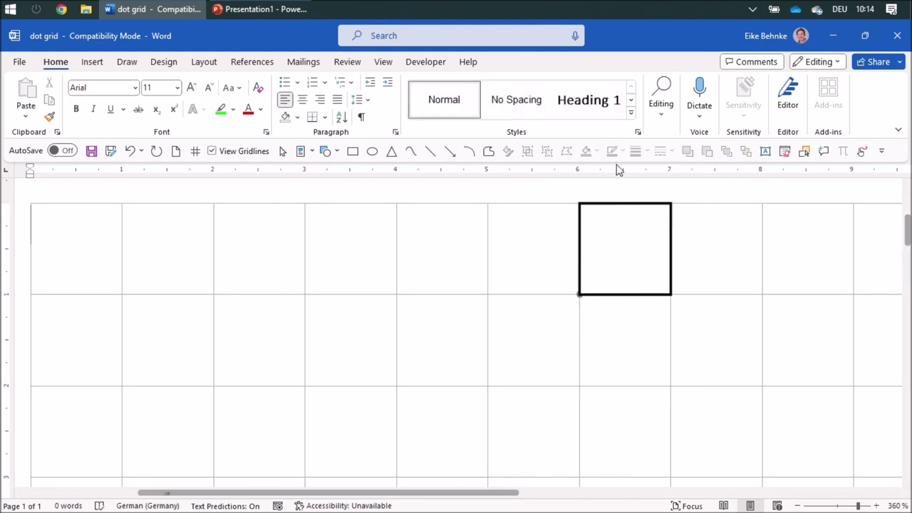
pyautogui.rightClick(624, 247)
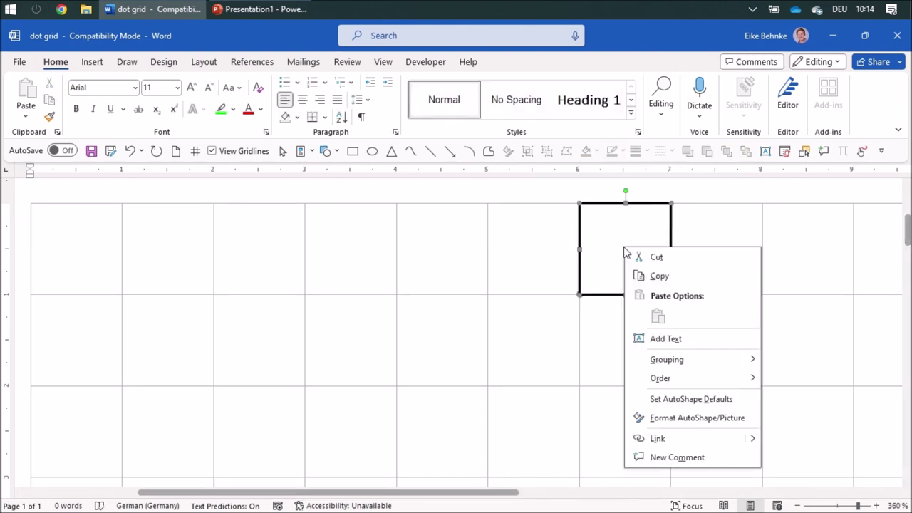
pyautogui.click(671, 420)
pyautogui.click(451, 219)
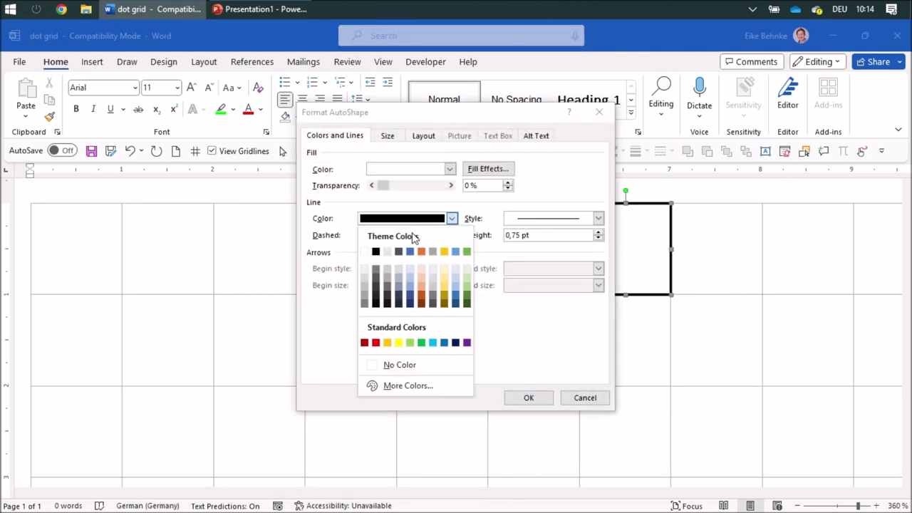
pyautogui.click(390, 364)
pyautogui.click(527, 397)
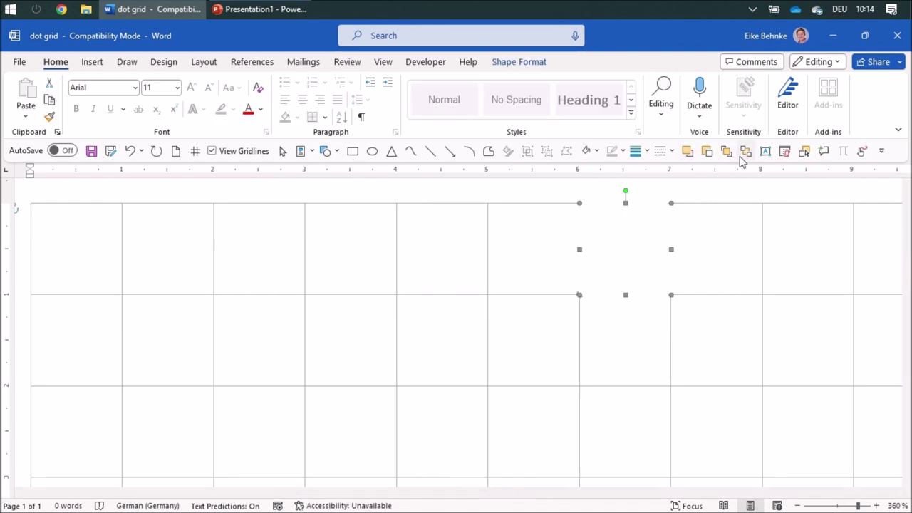
# Marquee-select the white square and gray dot, then group them into one object
pyautogui.click(734, 255)
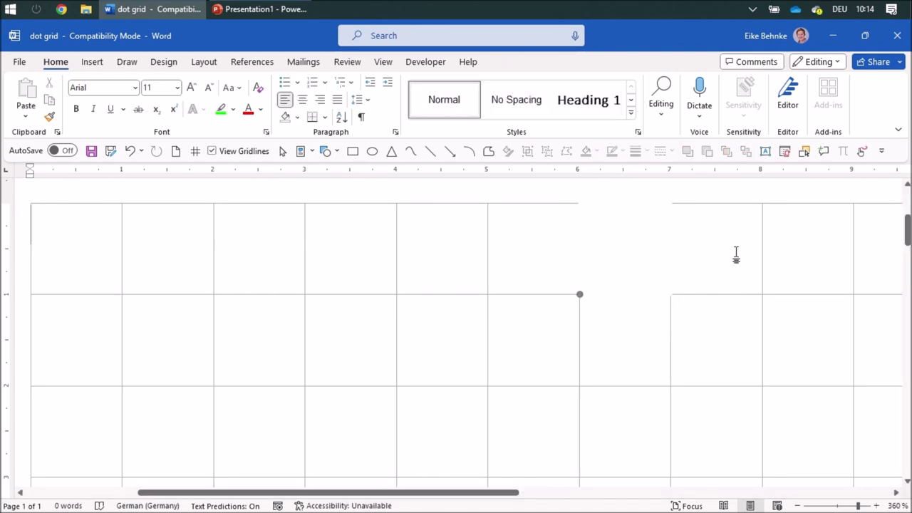
pyautogui.click(626, 245)
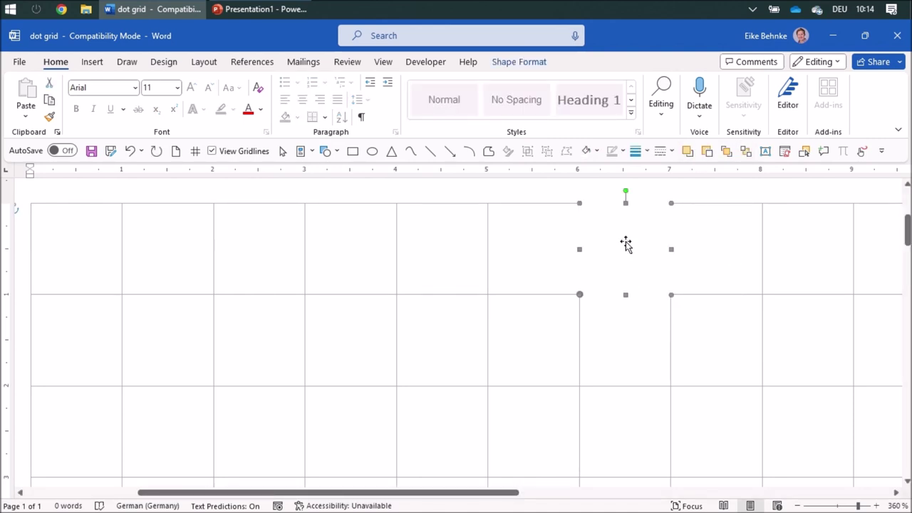
pyautogui.click(282, 151)
pyautogui.moveTo(550, 187); pyautogui.dragTo(748, 341)
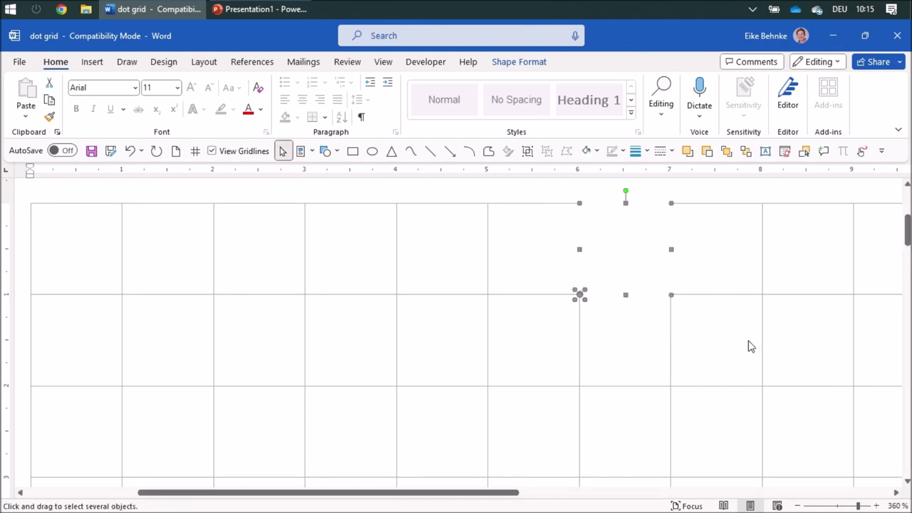
pyautogui.click(527, 153)
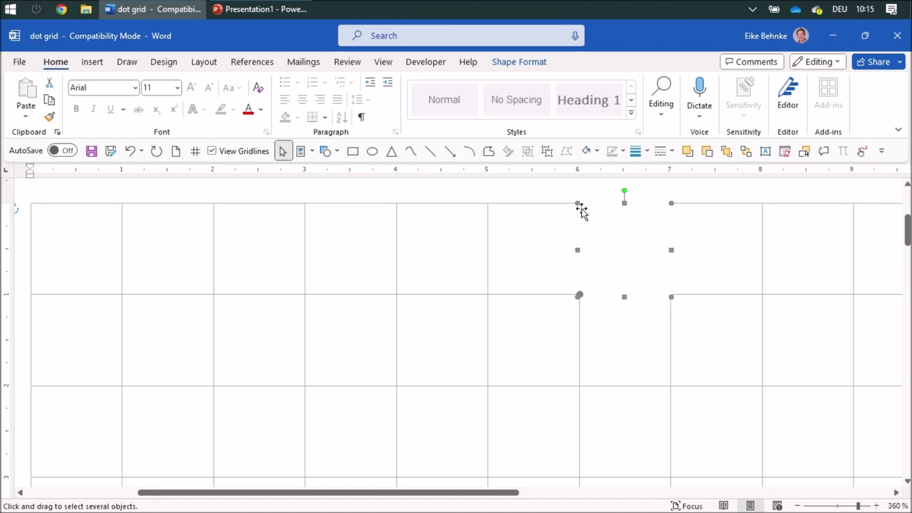
pyautogui.click(723, 264)
pyautogui.click(639, 258)
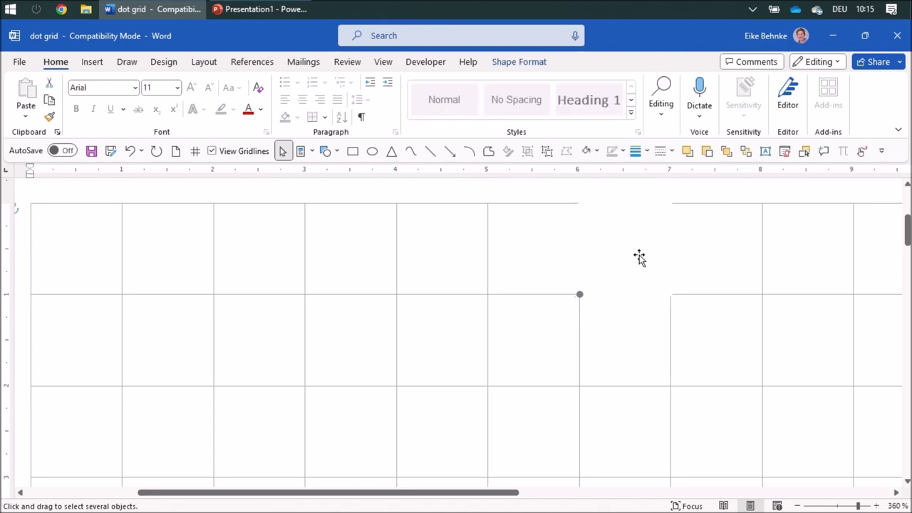
pyautogui.click(744, 259)
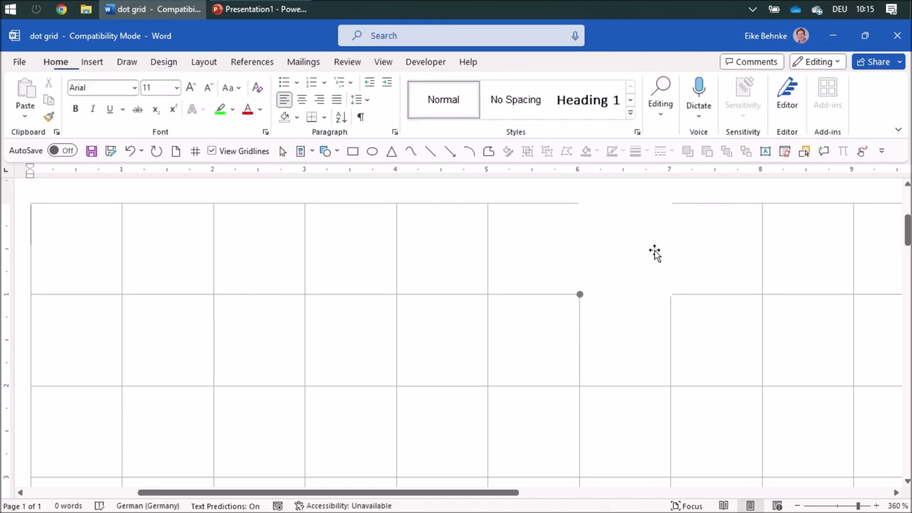
pyautogui.click(645, 252)
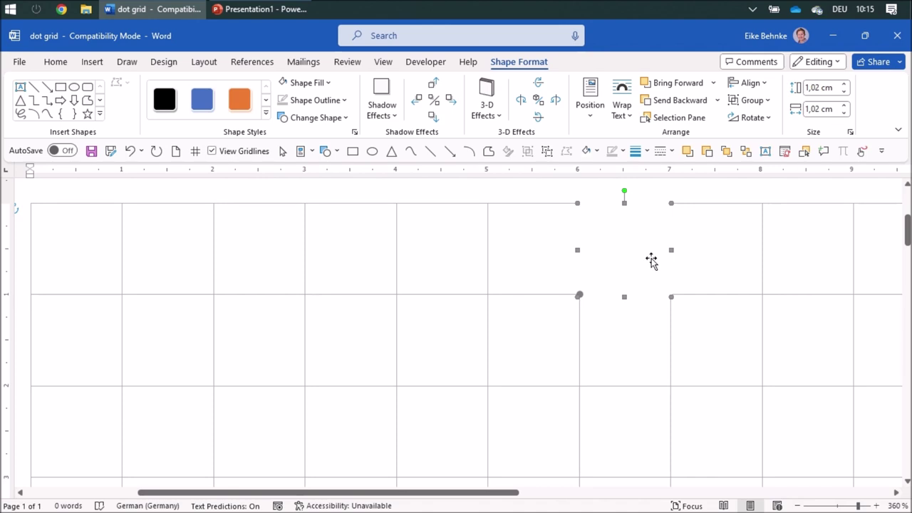
pyautogui.click(737, 240)
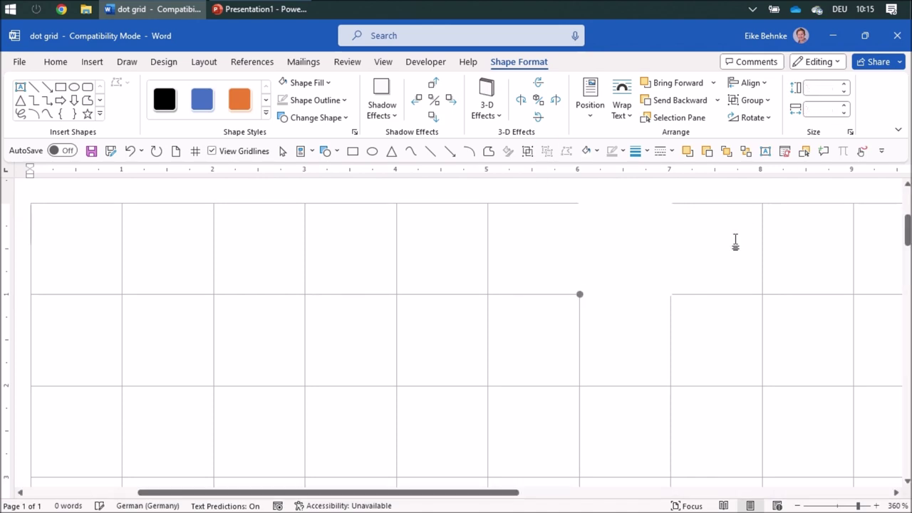
pyautogui.click(624, 255)
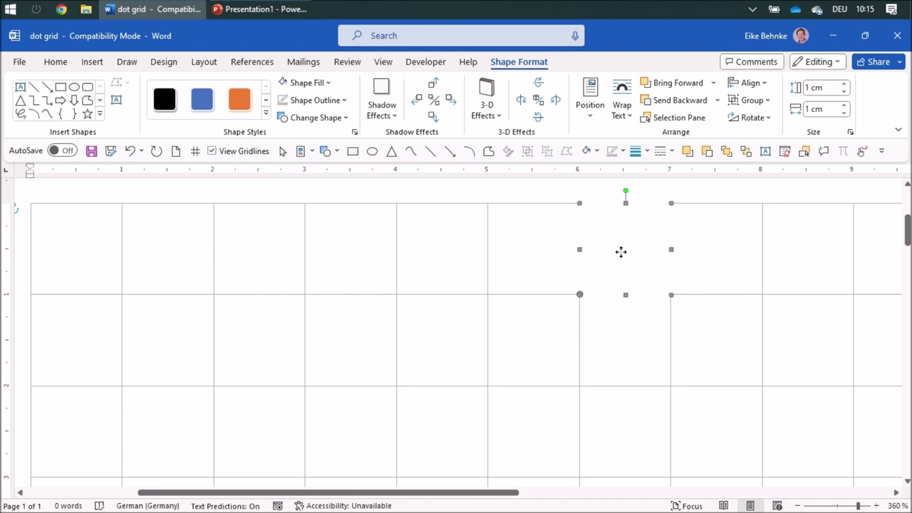
pyautogui.moveTo(621, 250); pyautogui.dragTo(576, 294)
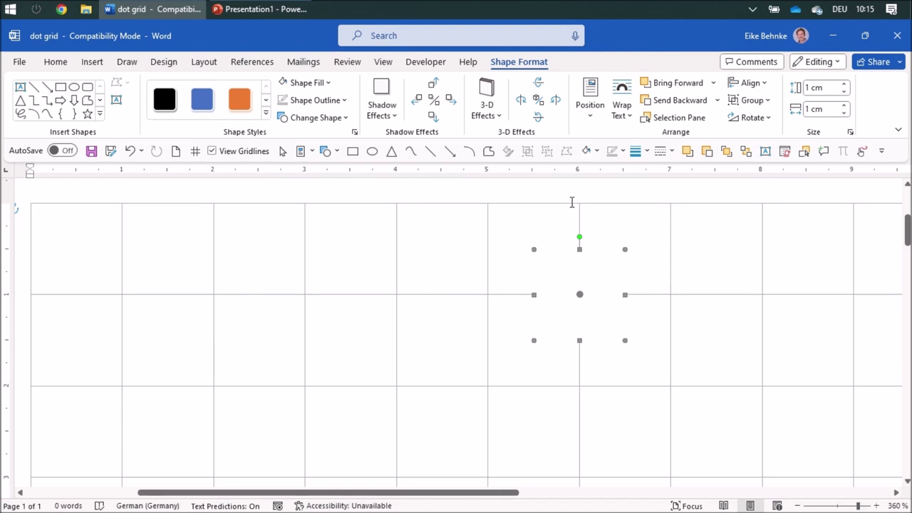
pyautogui.click(283, 151)
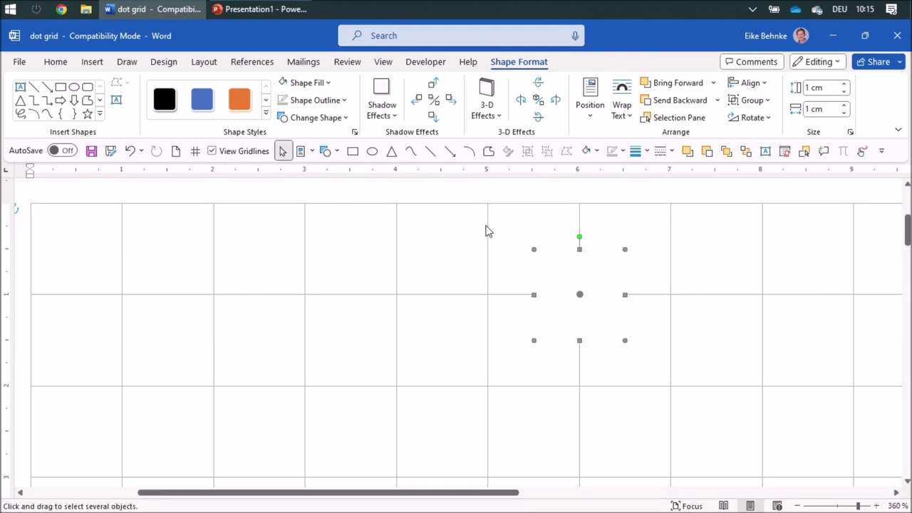
pyautogui.moveTo(488, 213); pyautogui.dragTo(712, 387)
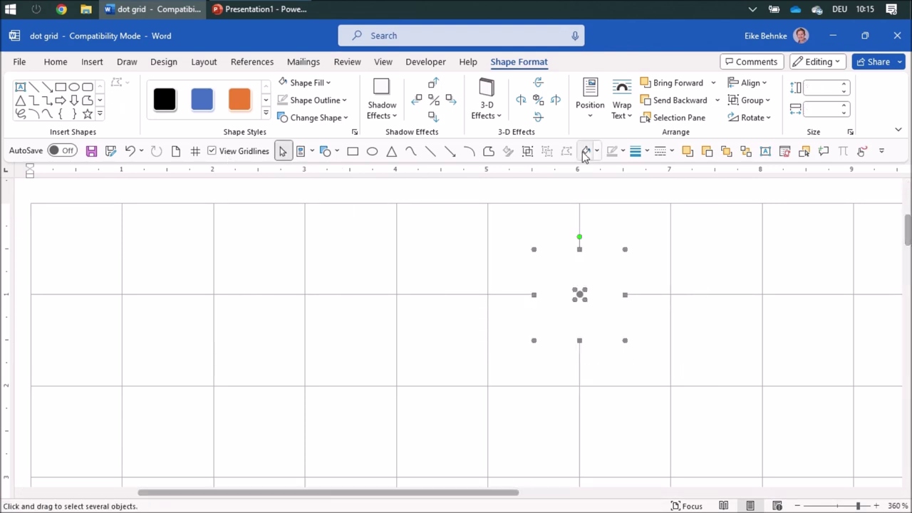
pyautogui.click(790, 318)
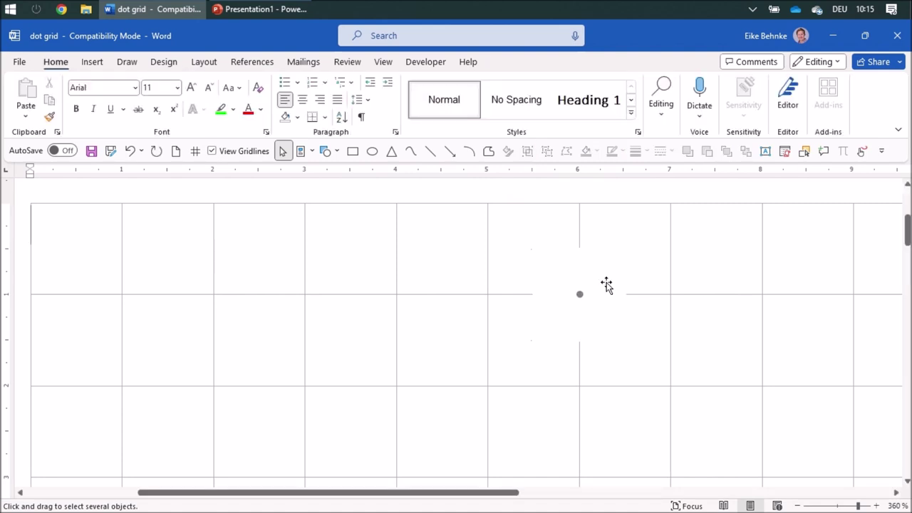
pyautogui.click(595, 277)
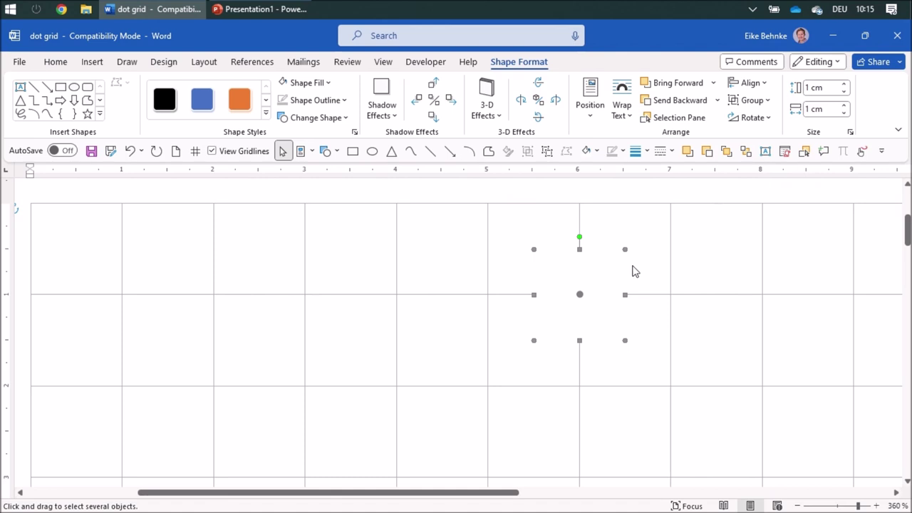
# Move the dot tile into the top-left grid cell and Ctrl-drag two copies along the row
pyautogui.moveTo(596, 271); pyautogui.dragTo(100, 225)
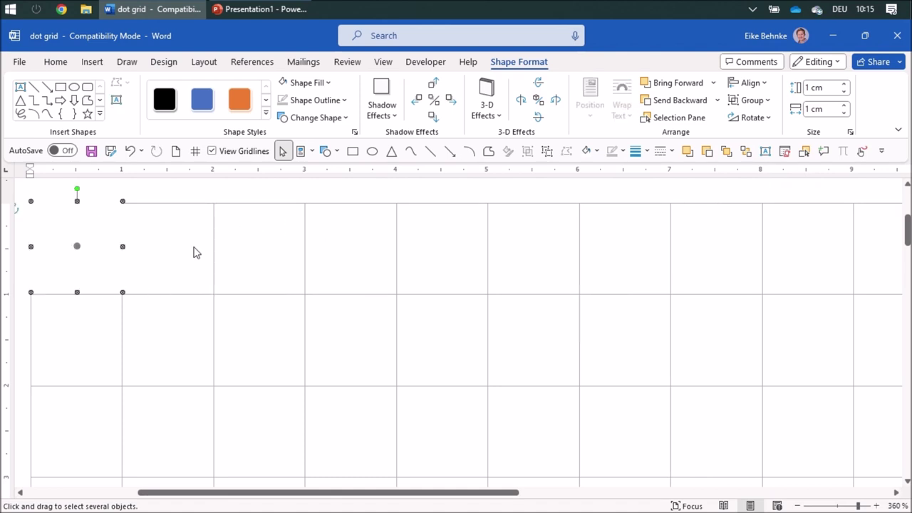
pyautogui.press('Down')
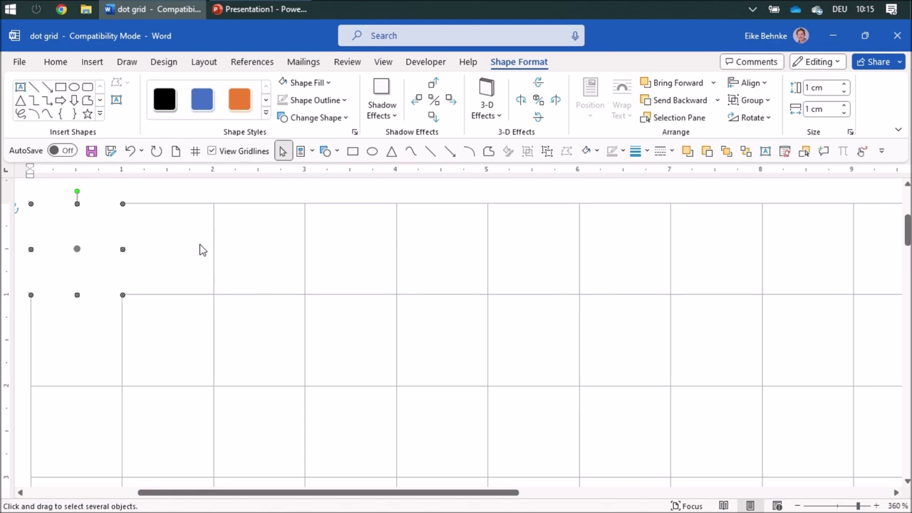
pyautogui.click(199, 249)
pyautogui.click(100, 239)
pyautogui.moveTo(100, 239); pyautogui.dragTo(374, 246)
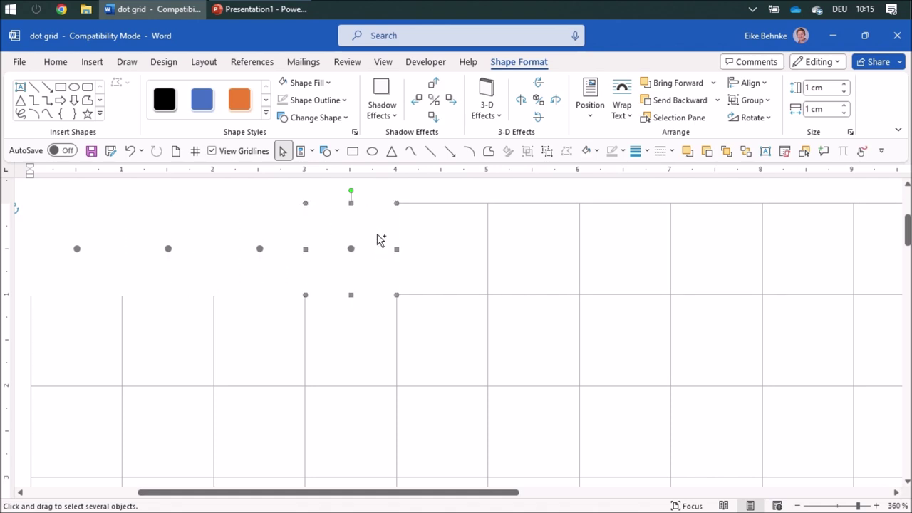
pyautogui.moveTo(380, 239)
pyautogui.mouseDown()
pyautogui.moveTo(470, 224)
pyautogui.moveTo(562, 231)
pyautogui.mouseUp()
pyautogui.click(638, 289)
# Select groups of dots and Ctrl-drag copies rightward until the row spans the page
pyautogui.keyDown('ctrl'); pyautogui.scroll(-9, 641, 288); pyautogui.keyUp('ctrl')
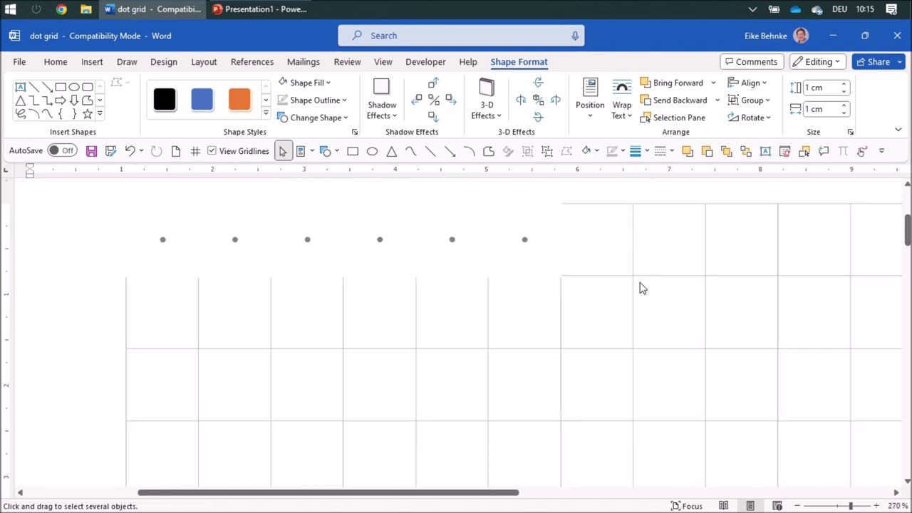
pyautogui.keyDown('ctrl'); pyautogui.scroll(-4, 638, 287); pyautogui.keyUp('ctrl')
pyautogui.keyDown('ctrl'); pyautogui.scroll(-3, 639, 288); pyautogui.keyUp('ctrl')
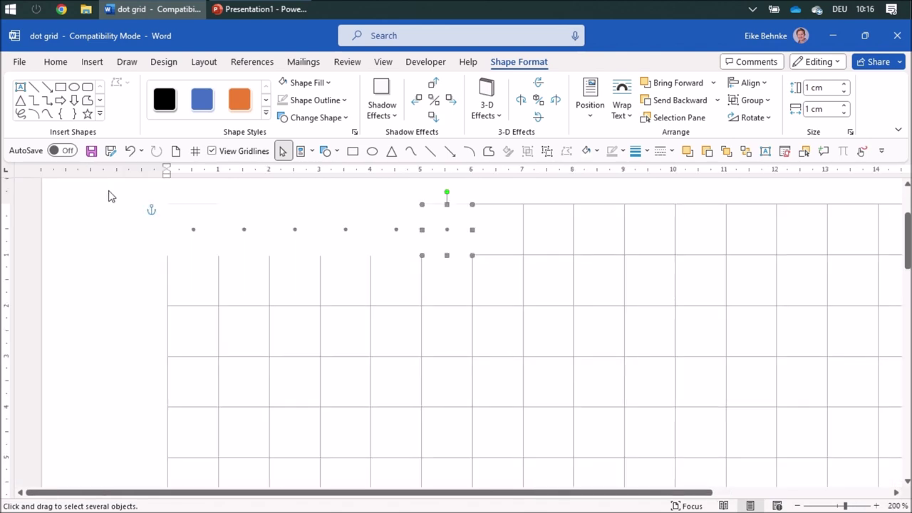
pyautogui.moveTo(109, 196); pyautogui.dragTo(619, 311)
pyautogui.moveTo(467, 247)
pyautogui.mouseDown()
pyautogui.moveTo(783, 247)
pyautogui.moveTo(769, 248)
pyautogui.mouseUp()
pyautogui.keyDown('ctrl'); pyautogui.scroll(-5, 771, 254); pyautogui.keyUp('ctrl')
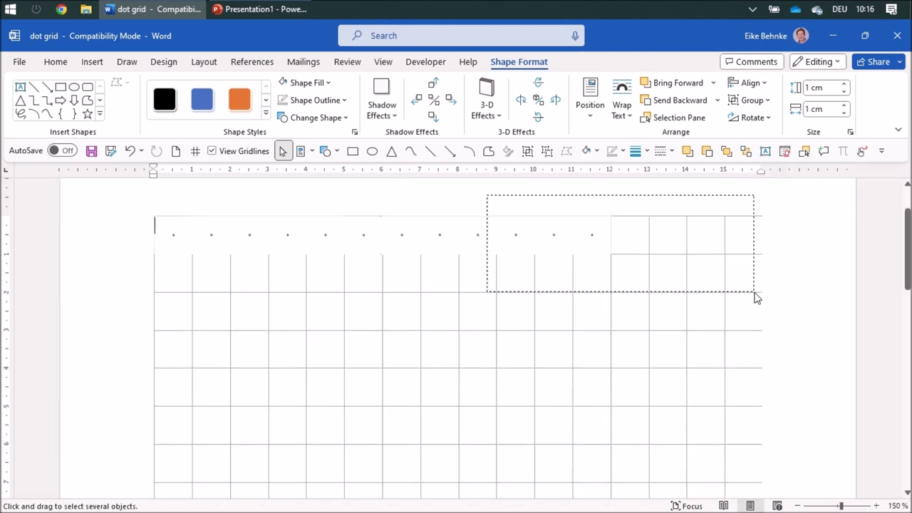
pyautogui.moveTo(489, 189); pyautogui.dragTo(757, 297)
pyautogui.moveTo(602, 254)
pyautogui.mouseDown()
pyautogui.moveTo(730, 246)
pyautogui.moveTo(714, 248)
pyautogui.mouseUp()
pyautogui.click(722, 261)
pyautogui.click(711, 246)
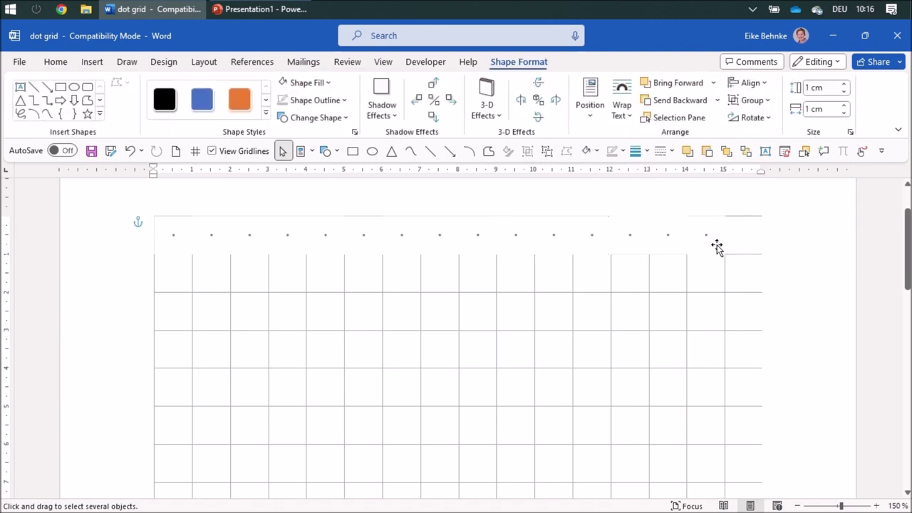
# Align the last dot onto its gridline, then group the whole dot row into one object
pyautogui.moveTo(721, 251); pyautogui.dragTo(758, 251)
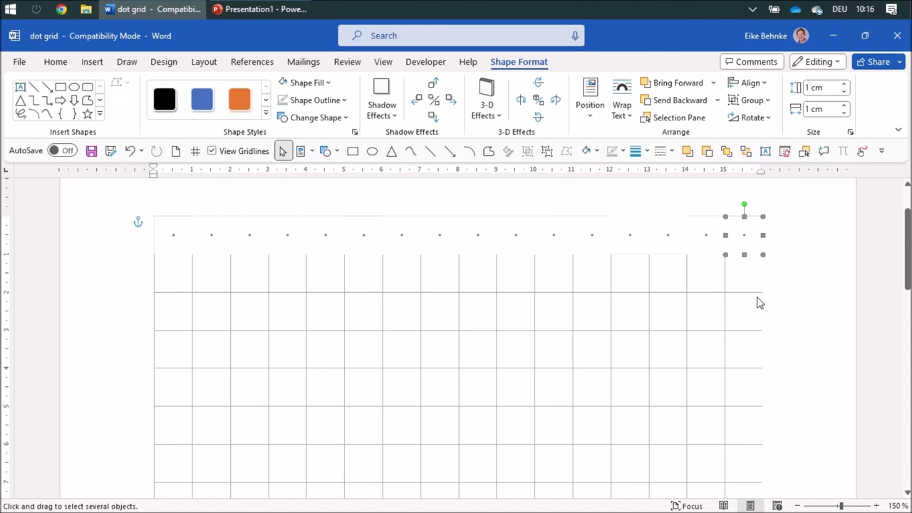
pyautogui.click(428, 290)
pyautogui.moveTo(145, 199); pyautogui.dragTo(812, 298)
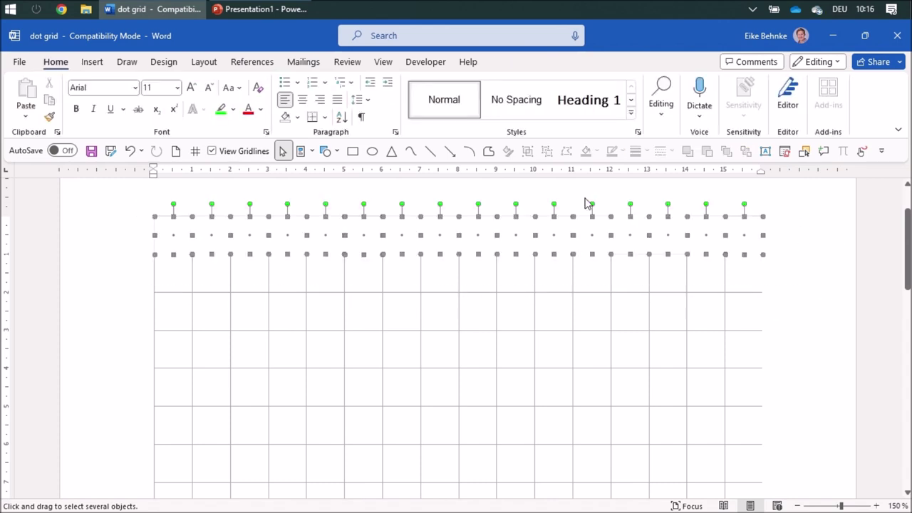
pyautogui.click(527, 151)
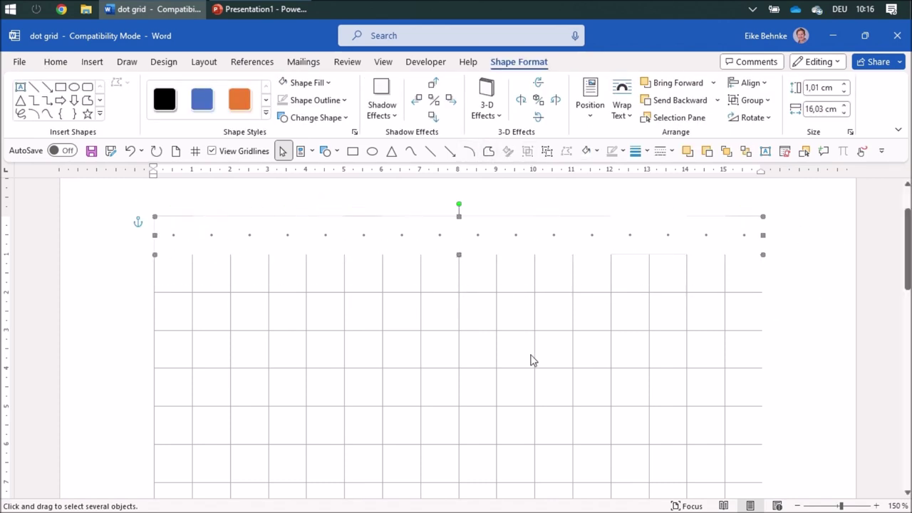
# Stack copies of the grouped dot row down the page, one gridline apart, for seven rows
pyautogui.moveTo(421, 244); pyautogui.dragTo(421, 285)
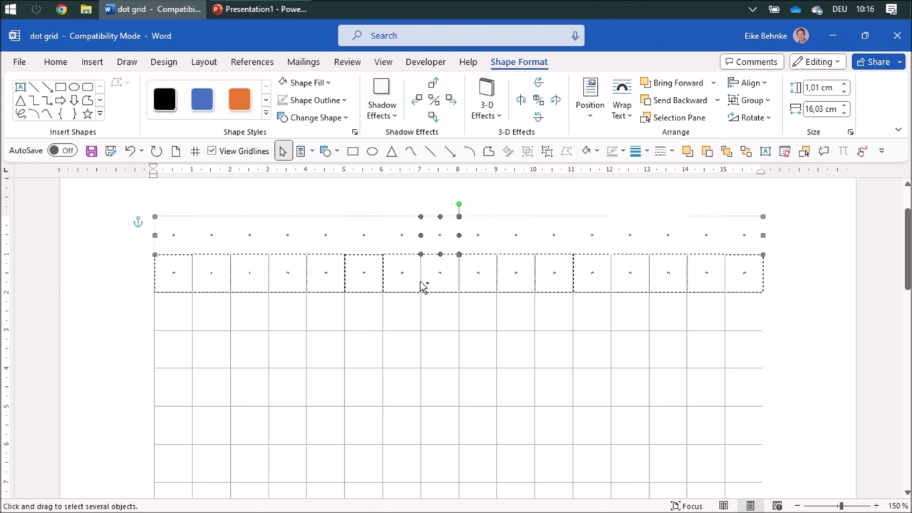
pyautogui.moveTo(423, 283); pyautogui.dragTo(443, 367)
pyautogui.scroll(-3, 499, 391)
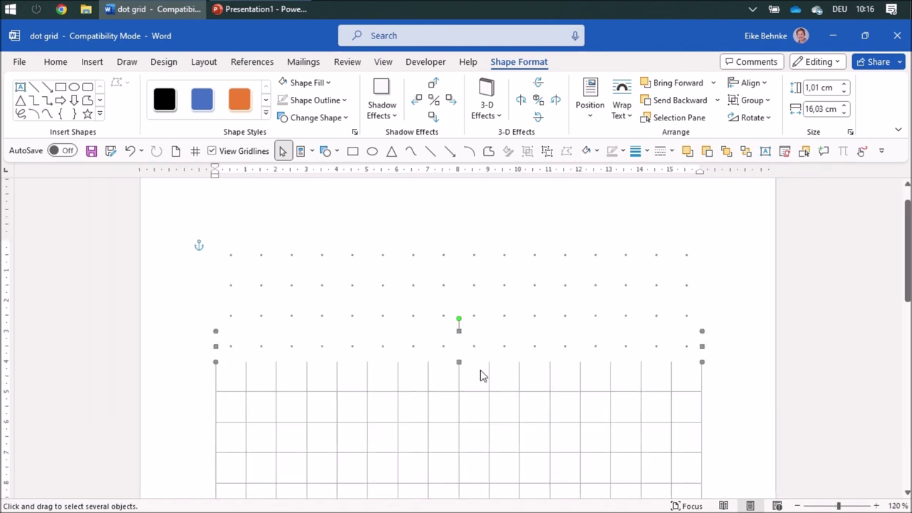
pyautogui.moveTo(460, 348); pyautogui.dragTo(458, 419)
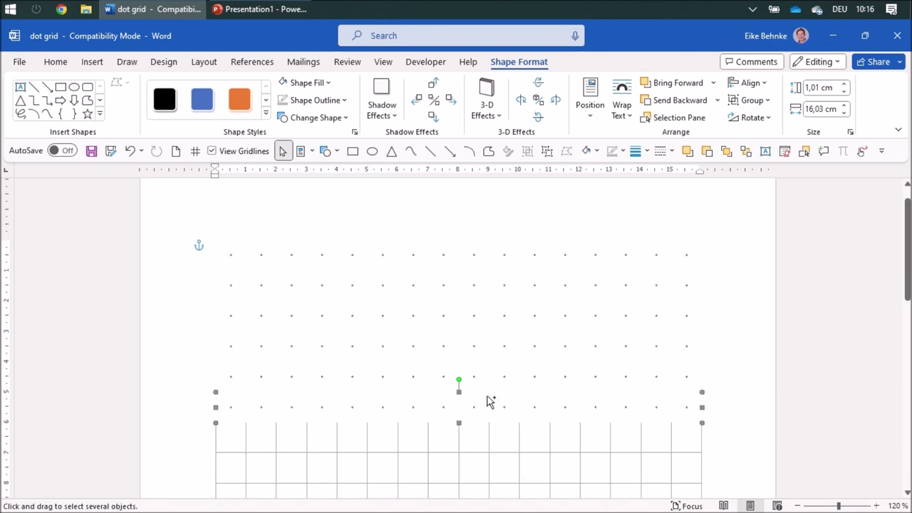
pyautogui.moveTo(488, 407); pyautogui.dragTo(490, 434)
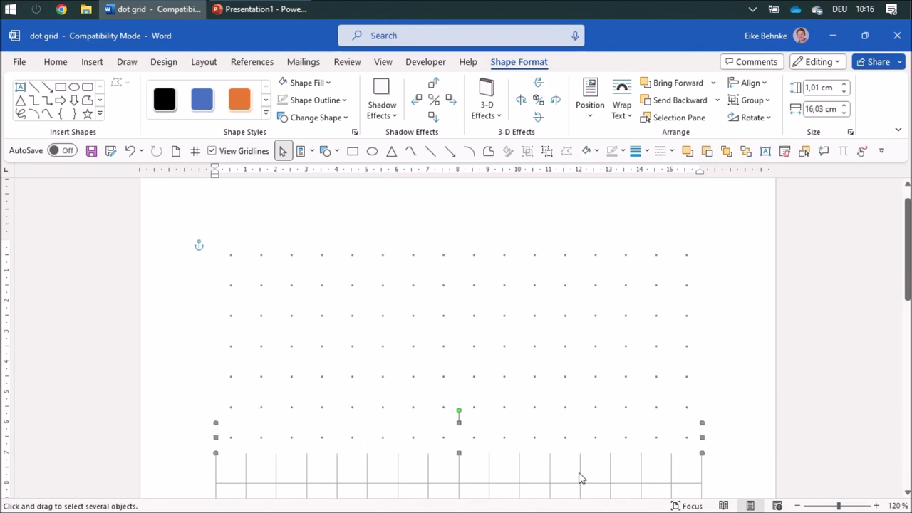
pyautogui.press('Escape')
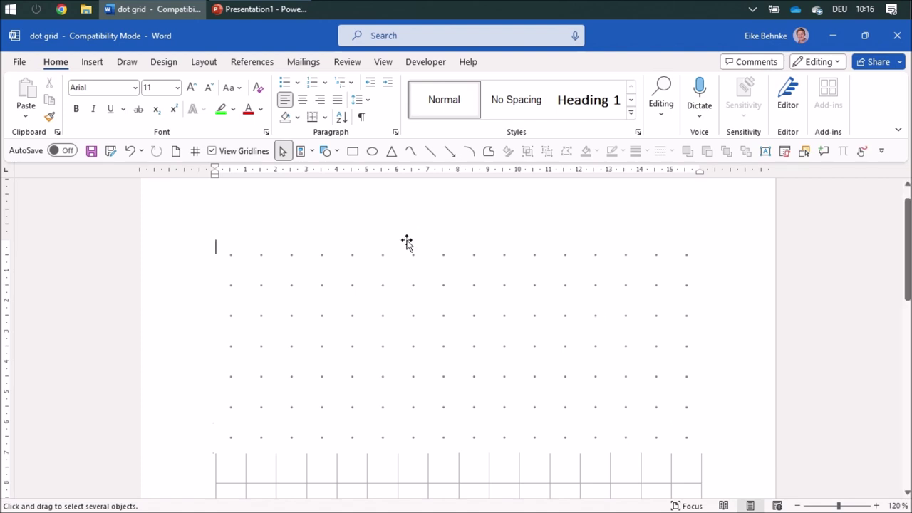
# Draw a closed freeform outline on grid dots, square with notched top-right corner, with No Fill
pyautogui.click(488, 152)
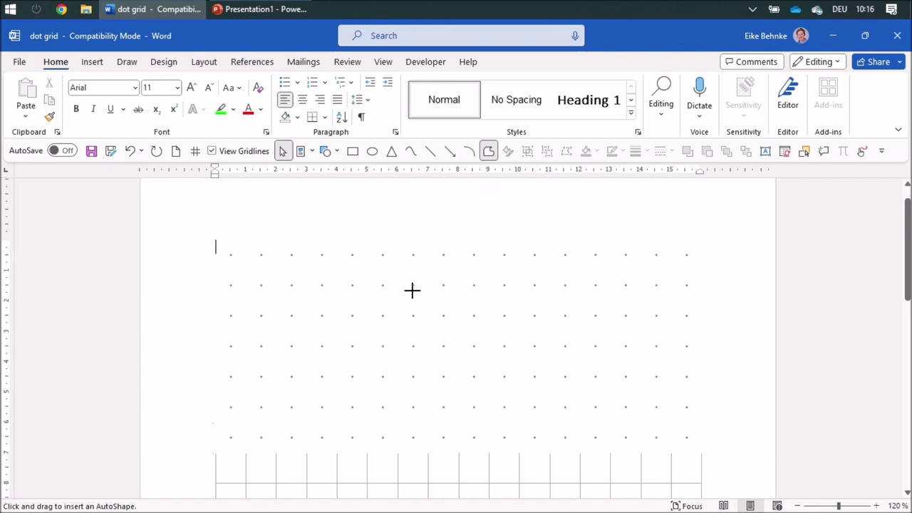
pyautogui.moveTo(414, 285); pyautogui.dragTo(413, 305)
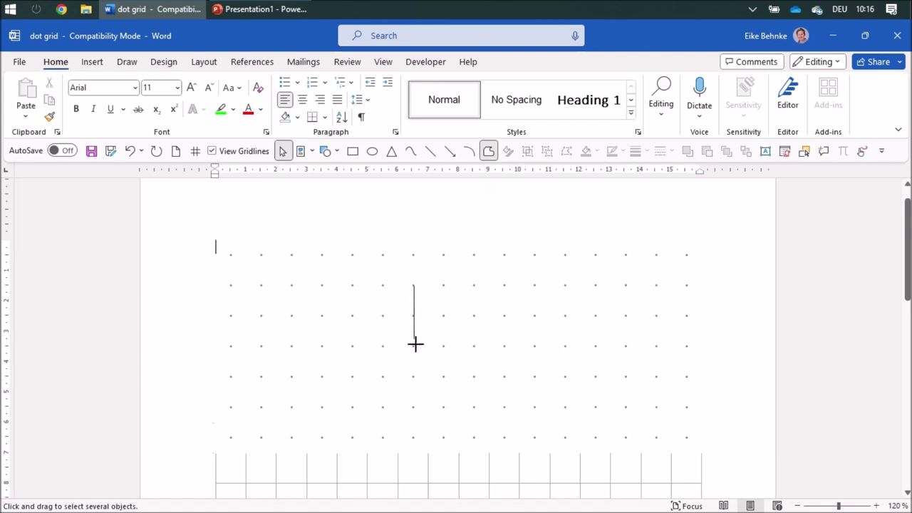
pyautogui.click(414, 346)
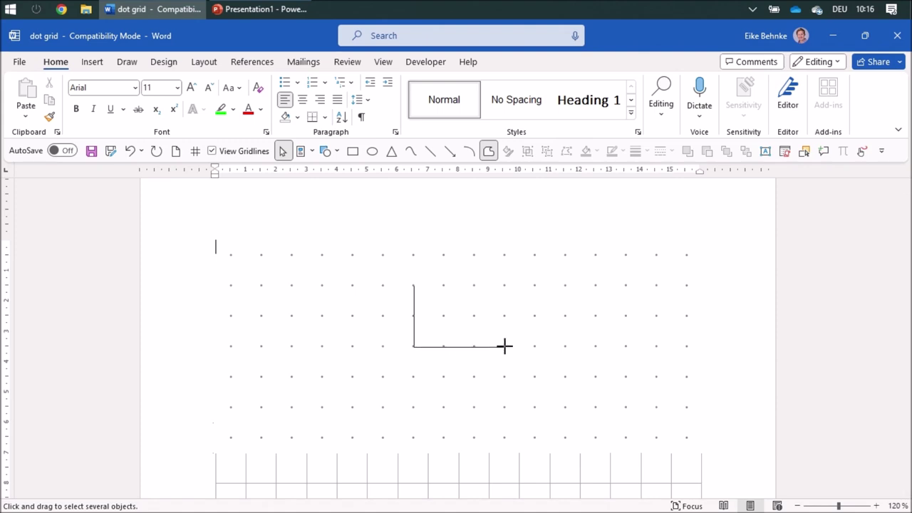
pyautogui.click(505, 347)
pyautogui.click(505, 284)
pyautogui.click(473, 285)
pyautogui.click(473, 252)
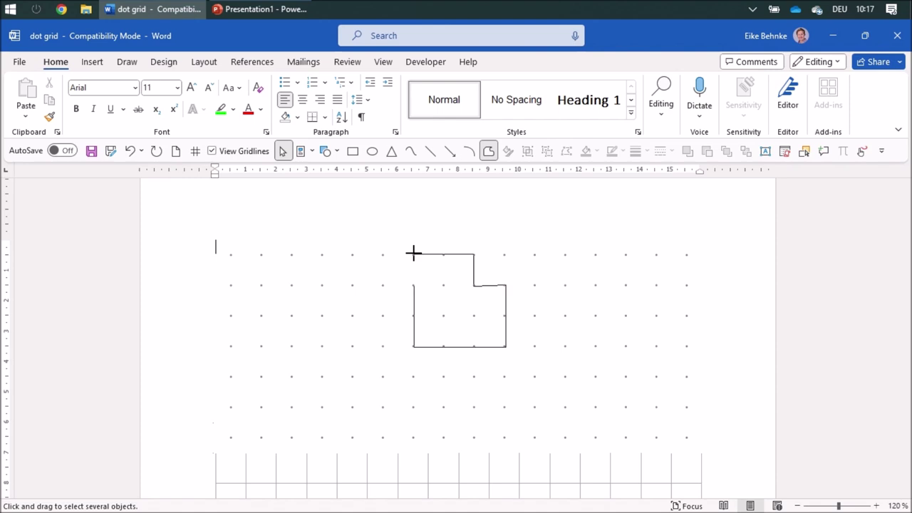
pyautogui.click(413, 252)
pyautogui.doubleClick(413, 288)
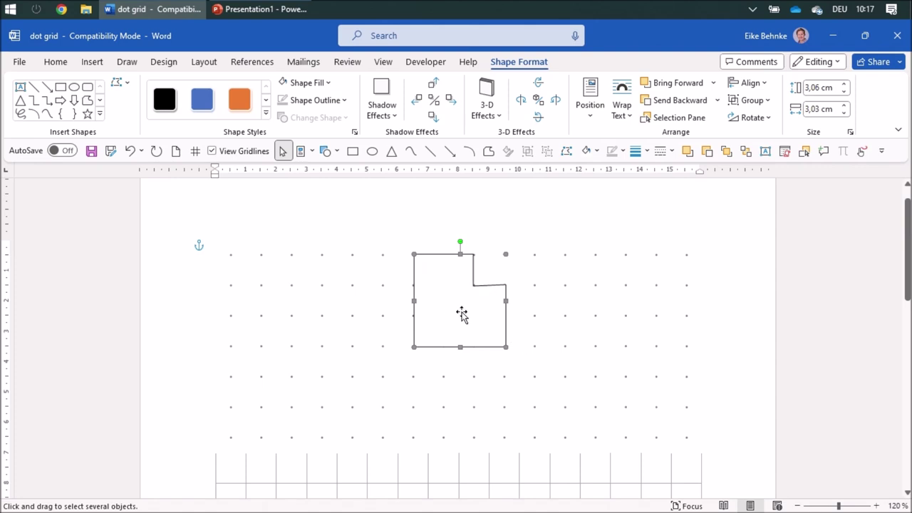
pyautogui.click(598, 151)
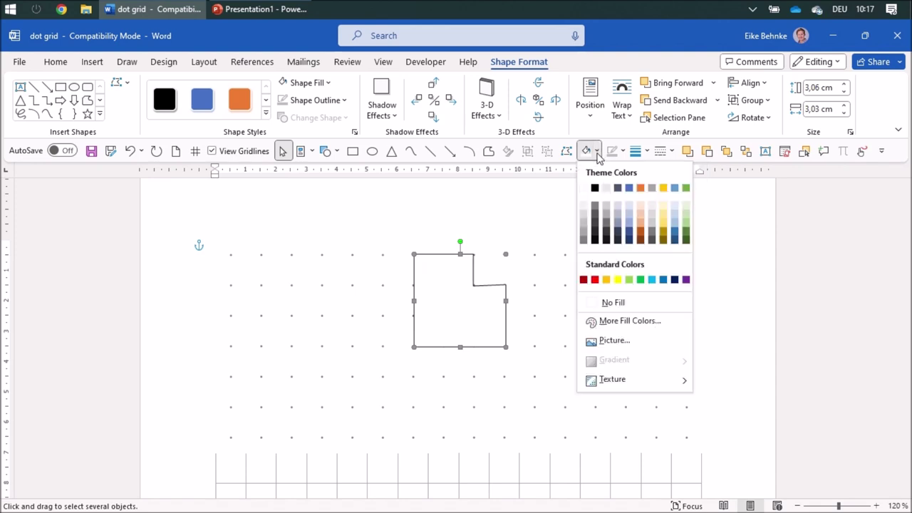
pyautogui.click(611, 303)
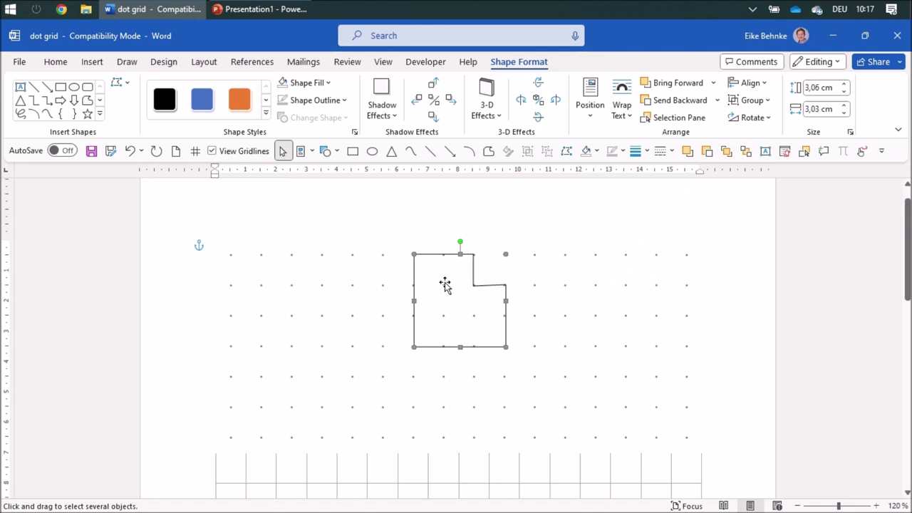